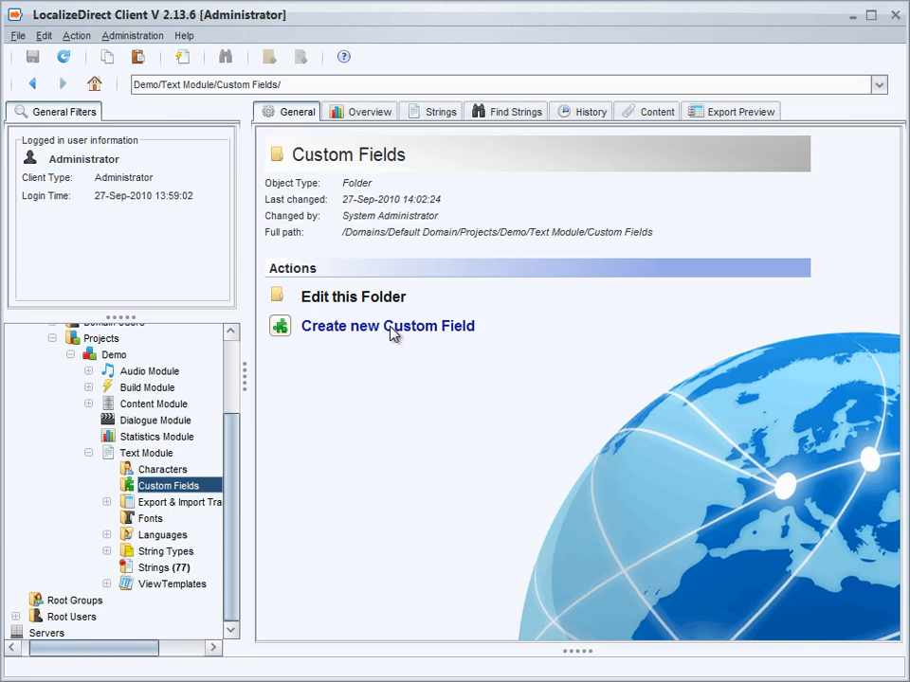
Create a Text Field custom field named Scene with a max length of 40 and the default value Port
{"action": "left_click", "coordinate": [384, 326]}
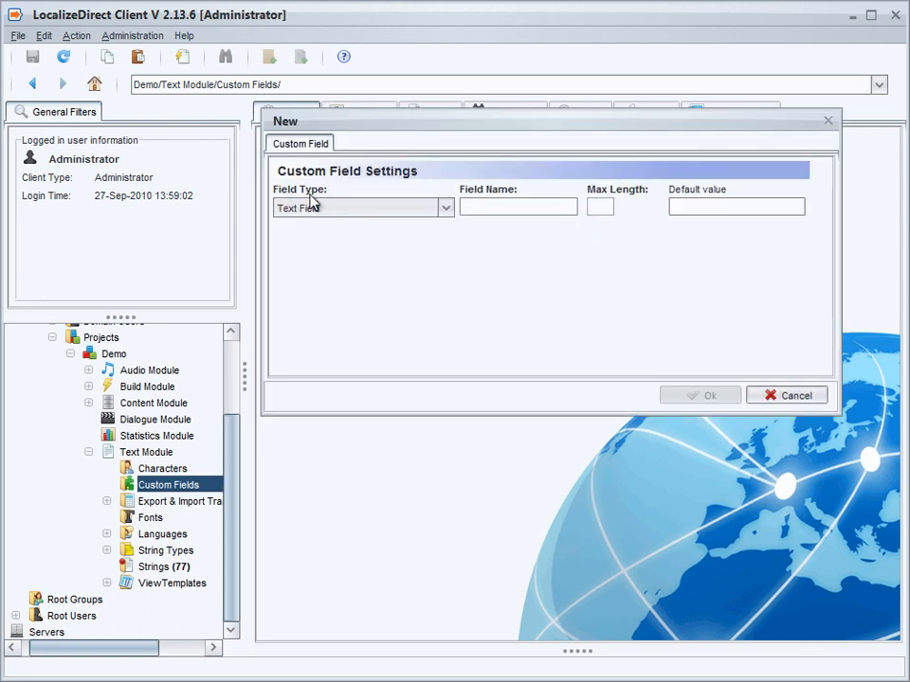
{"action": "left_click", "coordinate": [445, 209]}
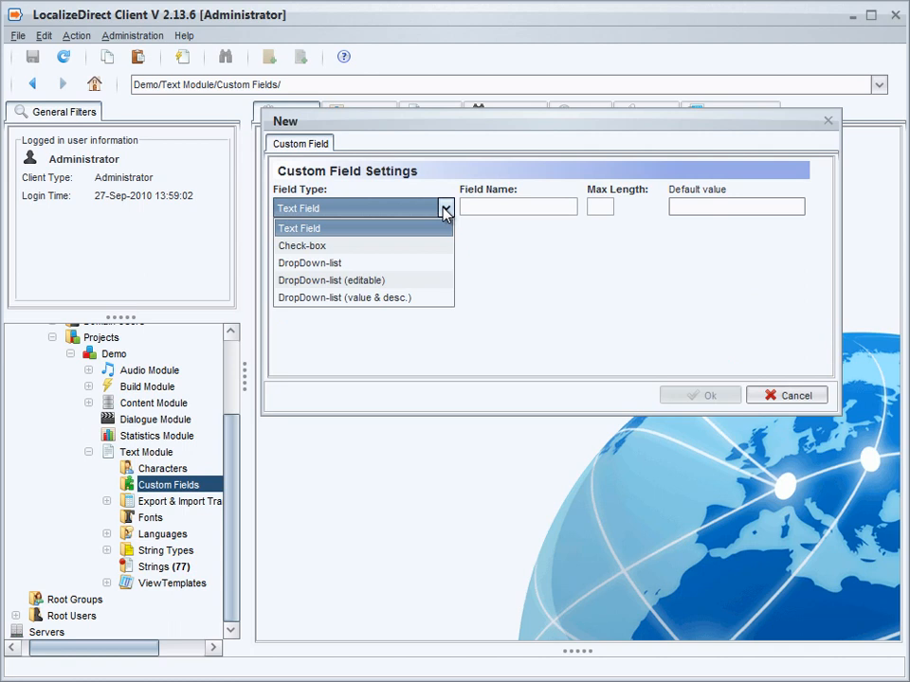
{"action": "left_click", "coordinate": [375, 235]}
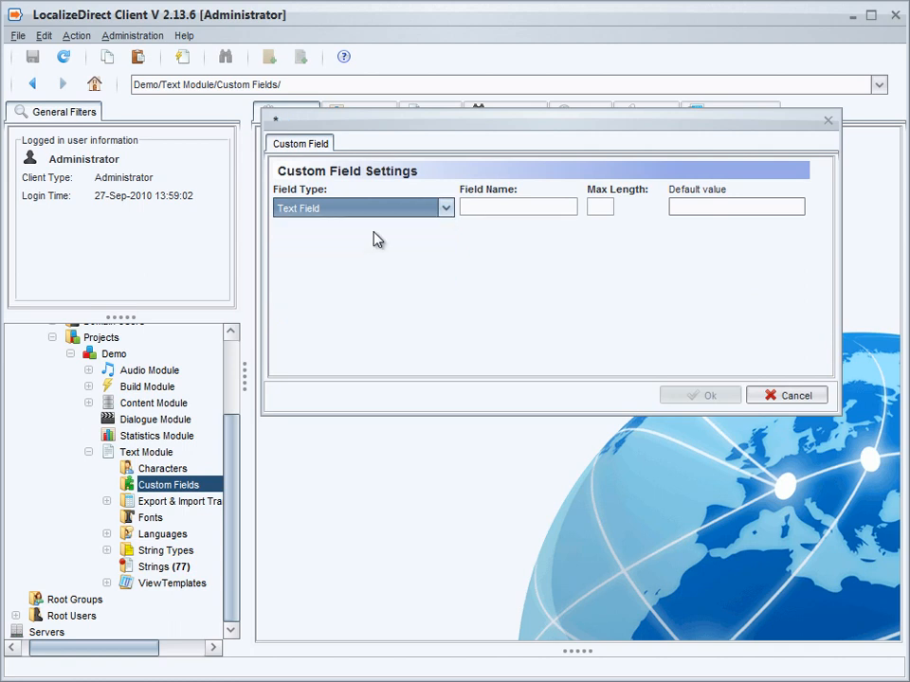
{"action": "left_click", "coordinate": [489, 206]}
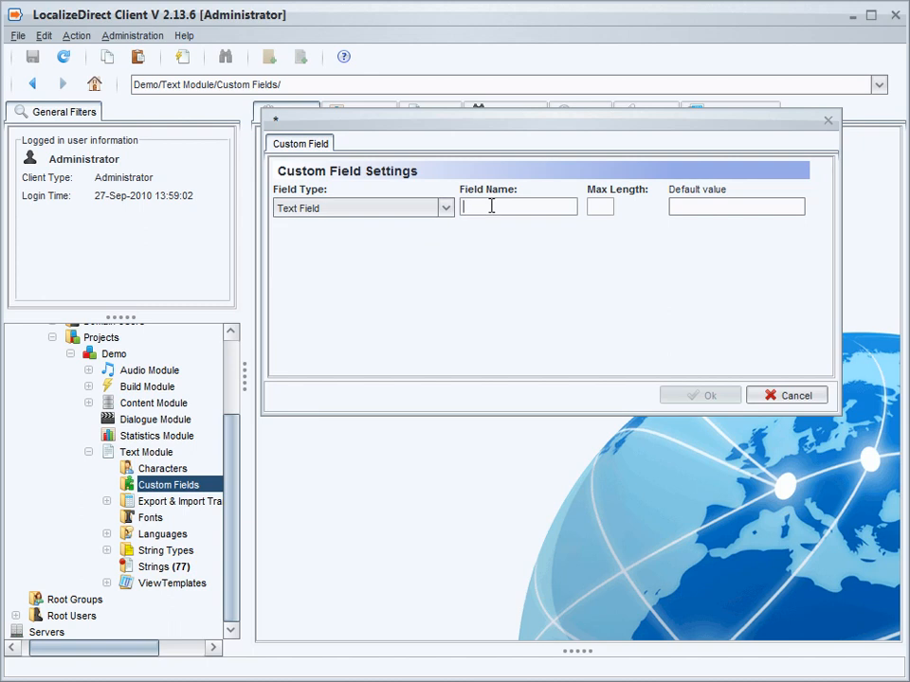
{"action": "type", "text": "Scene"}
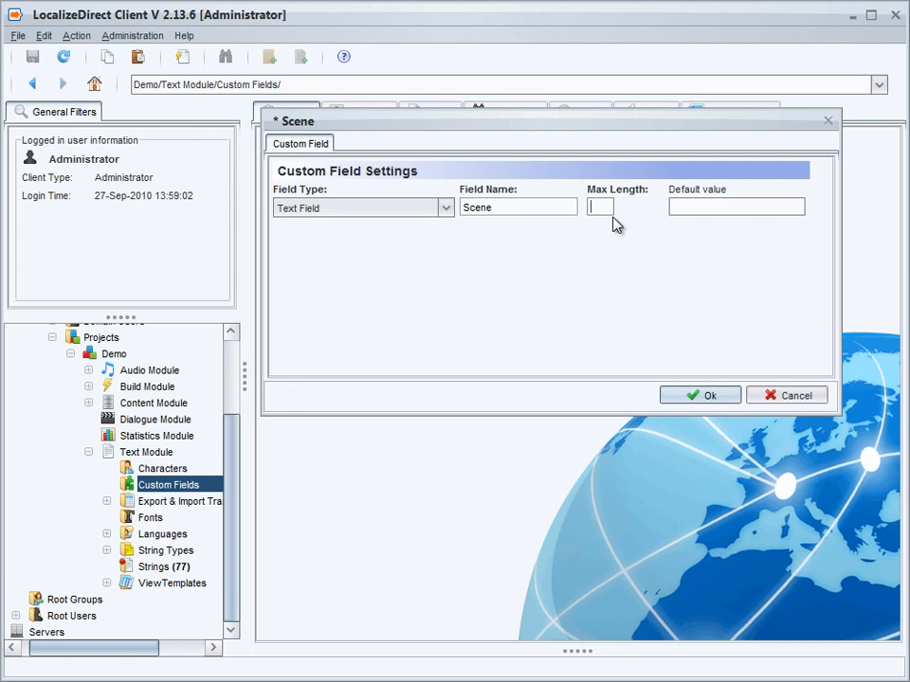
{"action": "type", "text": "40"}
{"action": "left_click", "coordinate": [683, 203]}
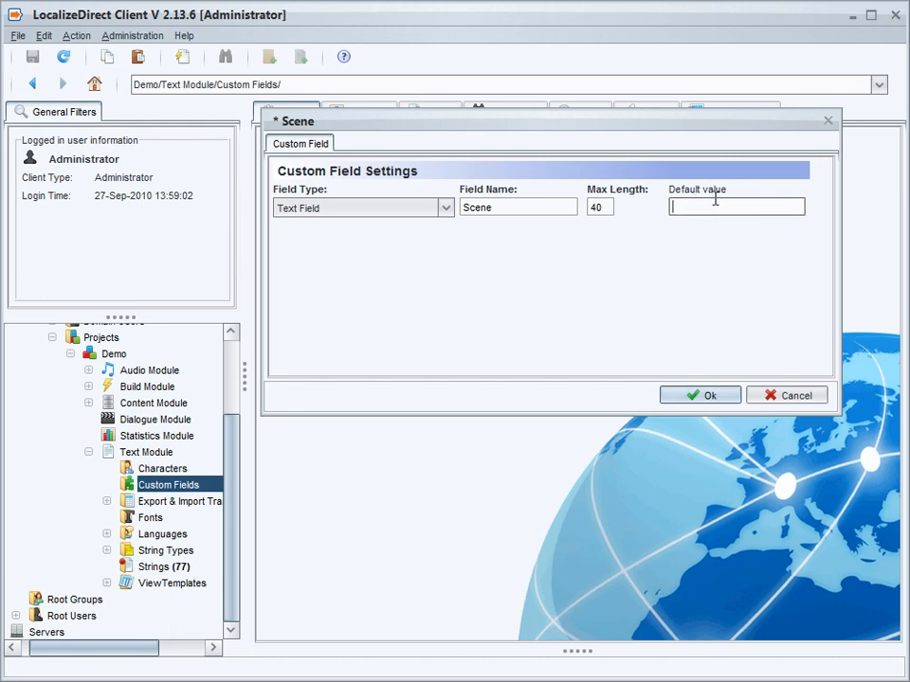
{"action": "type", "text": "Port"}
{"action": "left_click", "coordinate": [696, 398]}
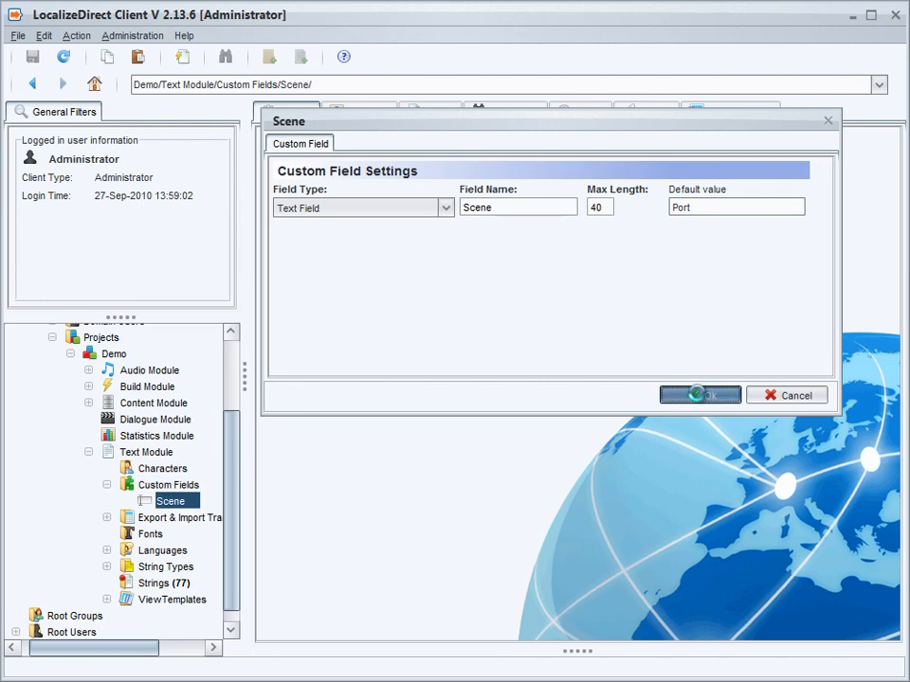
Create a Check-box custom field named DLC in the Custom Fields folder, leaving its default value unticked
{"action": "left_click", "coordinate": [161, 486]}
{"action": "left_click", "coordinate": [159, 500]}
{"action": "left_click", "coordinate": [164, 485]}
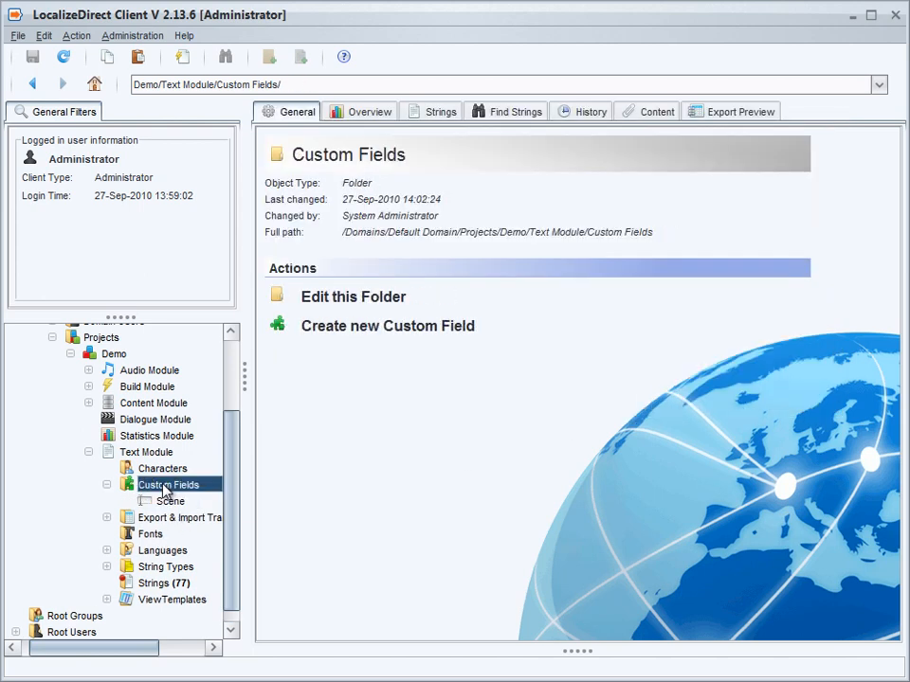
{"action": "left_click", "coordinate": [368, 328]}
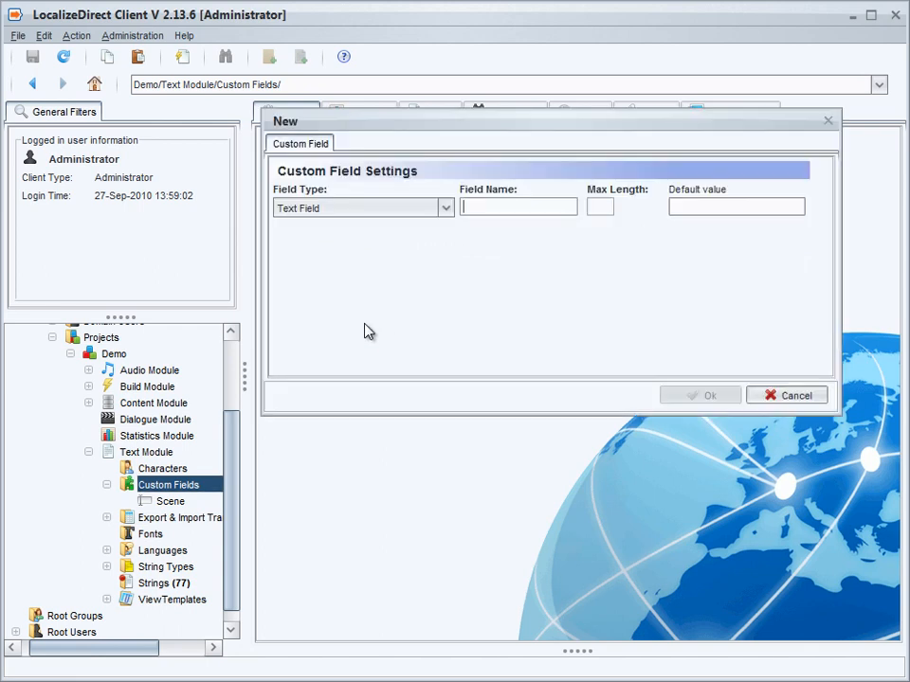
{"action": "left_click", "coordinate": [444, 208]}
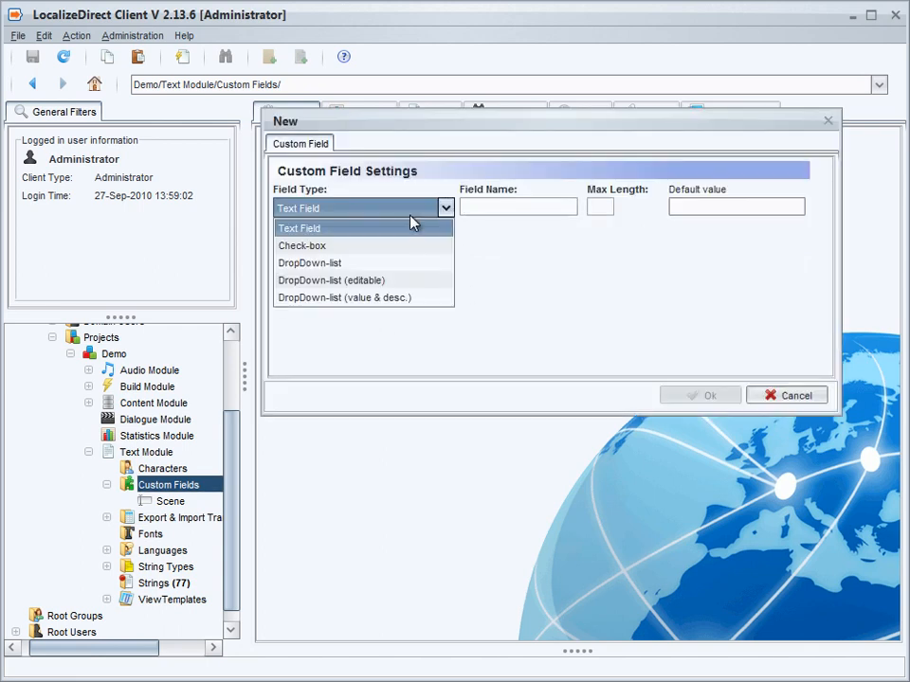
{"action": "left_click", "coordinate": [369, 246]}
{"action": "left_click", "coordinate": [504, 210]}
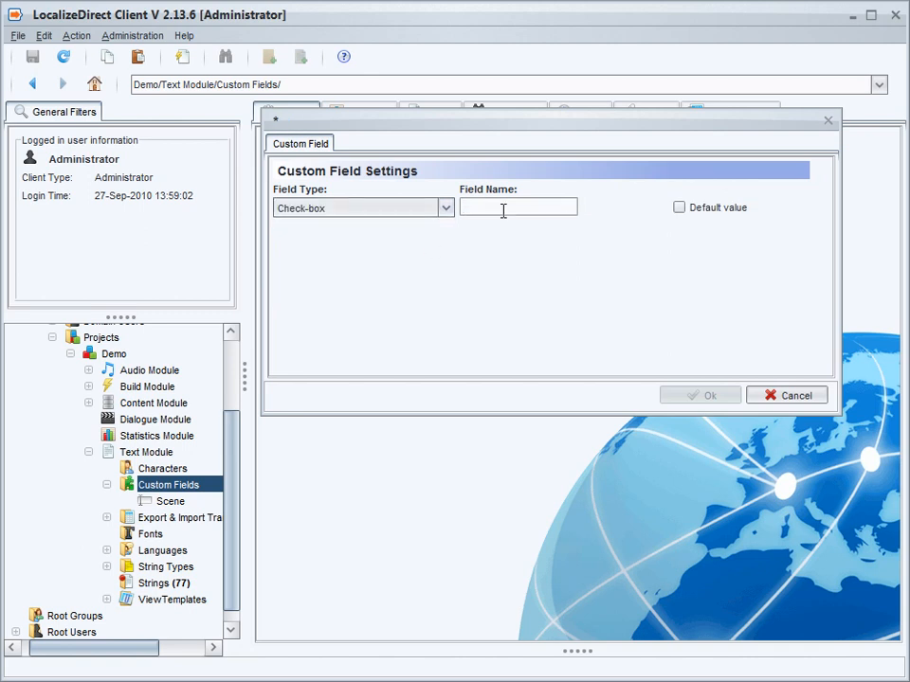
{"action": "type", "text": "DL"}
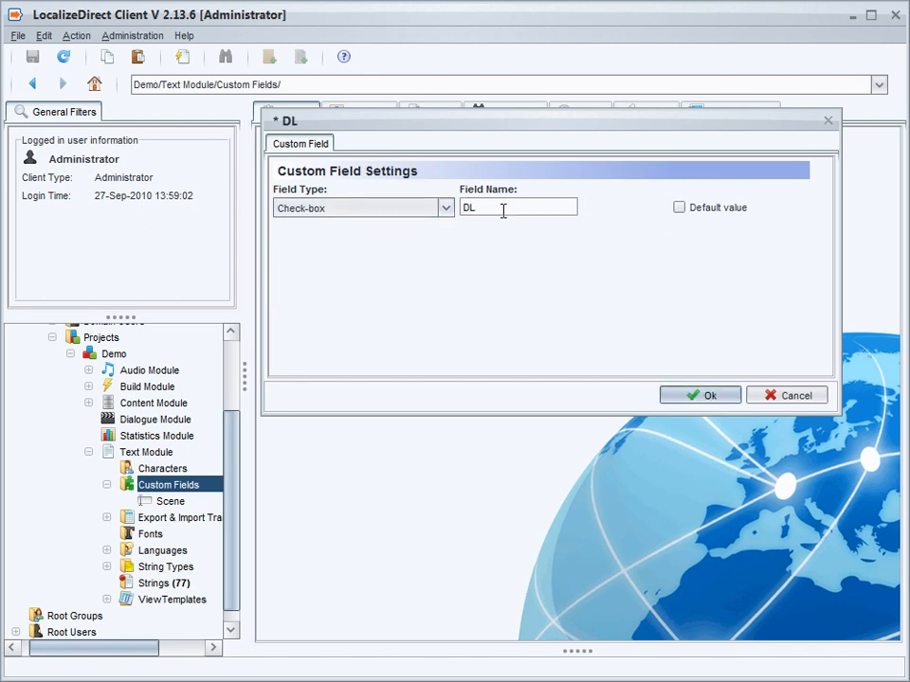
{"action": "type", "text": "C"}
{"action": "left_click", "coordinate": [697, 397]}
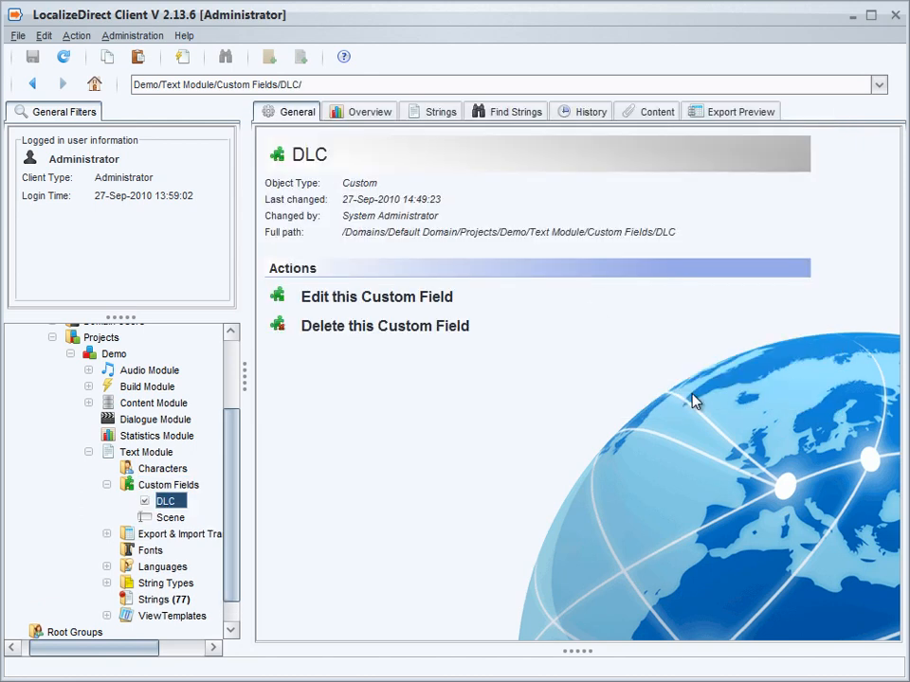
Start a new custom field of type DropDown-list in the Custom Fields folder and name it Open Beta
{"action": "left_click", "coordinate": [174, 486]}
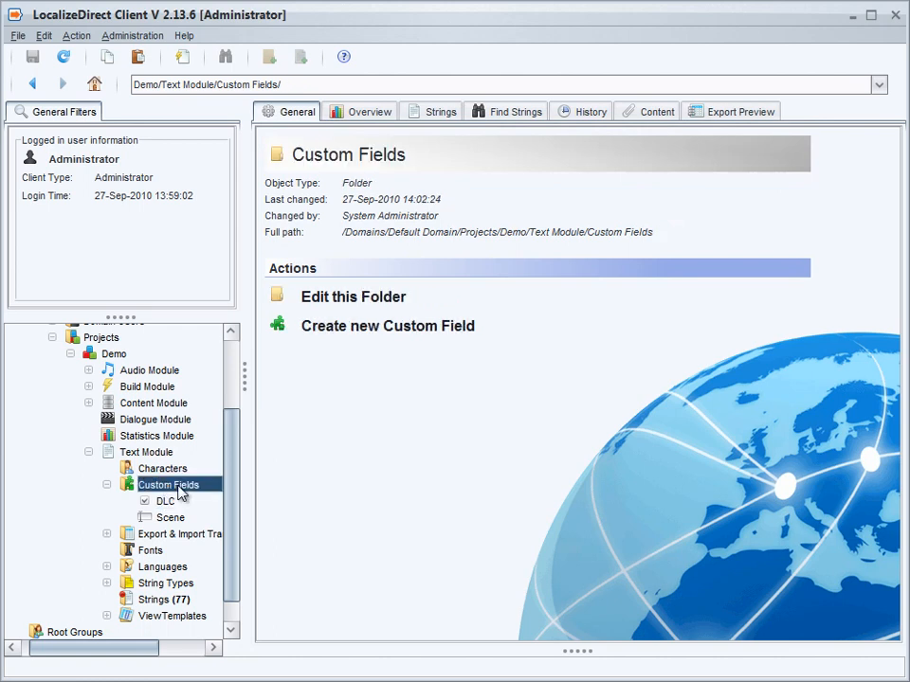
{"action": "left_click", "coordinate": [368, 331]}
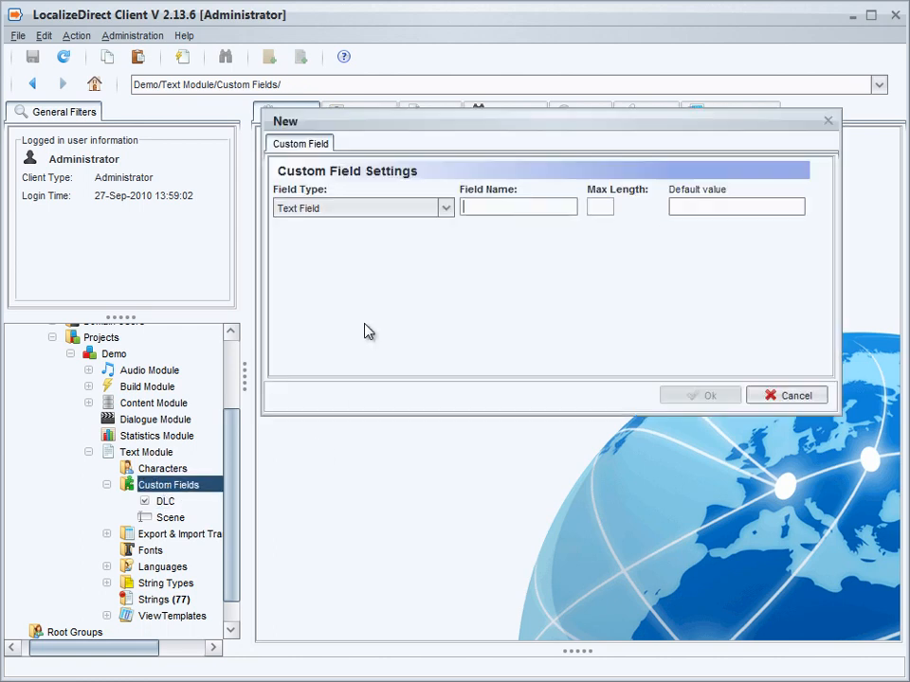
{"action": "left_click", "coordinate": [445, 208]}
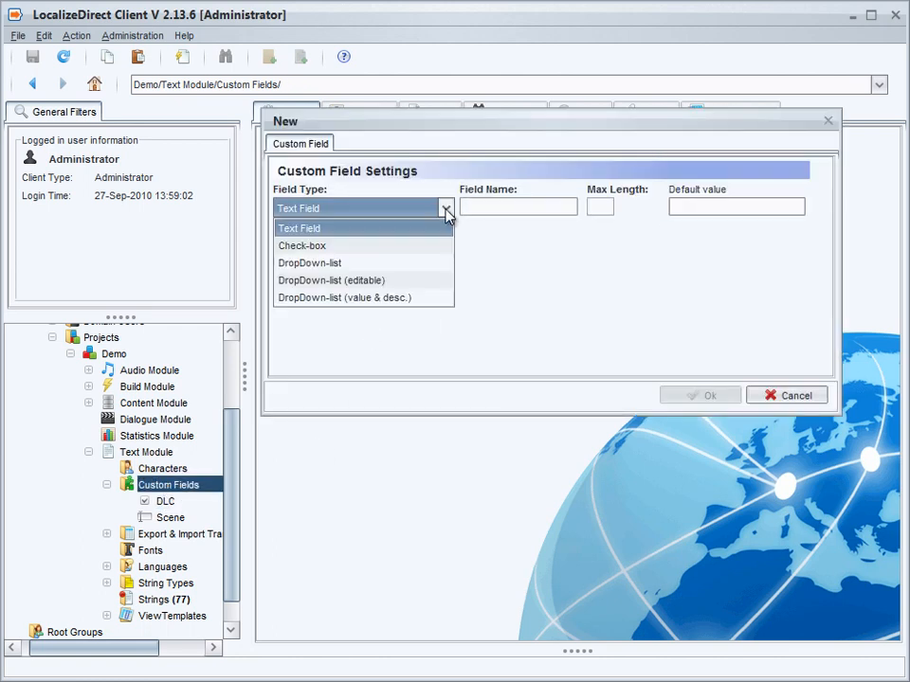
{"action": "left_click", "coordinate": [361, 263]}
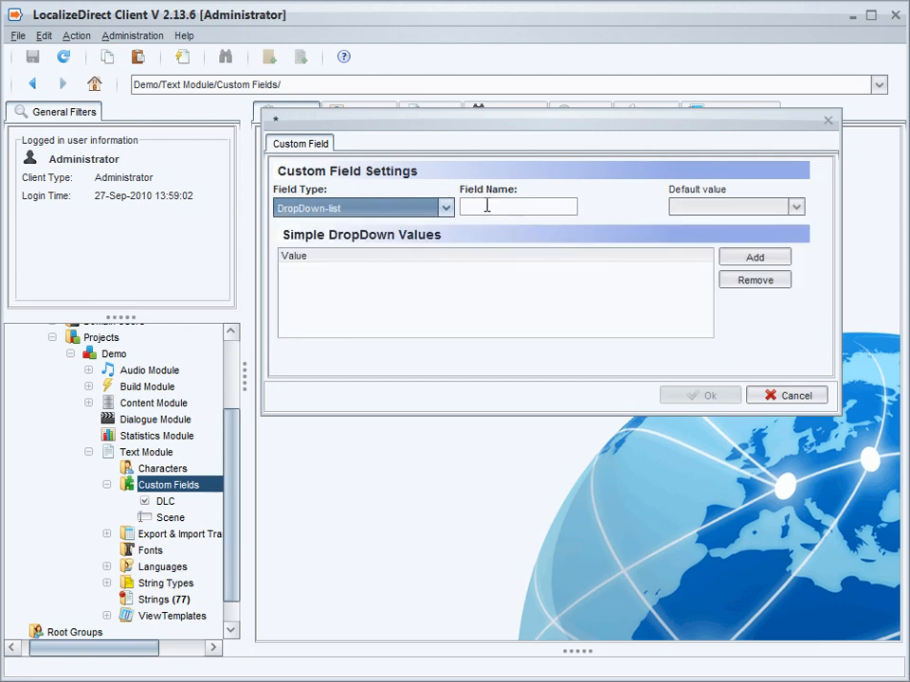
{"action": "left_click", "coordinate": [526, 208]}
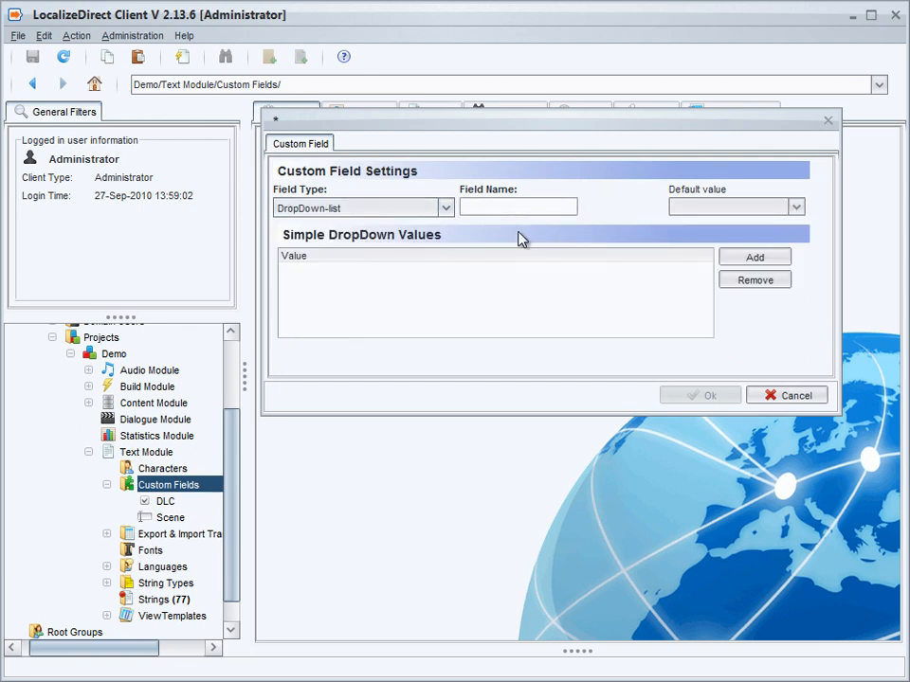
{"action": "type", "text": "Open Beta"}
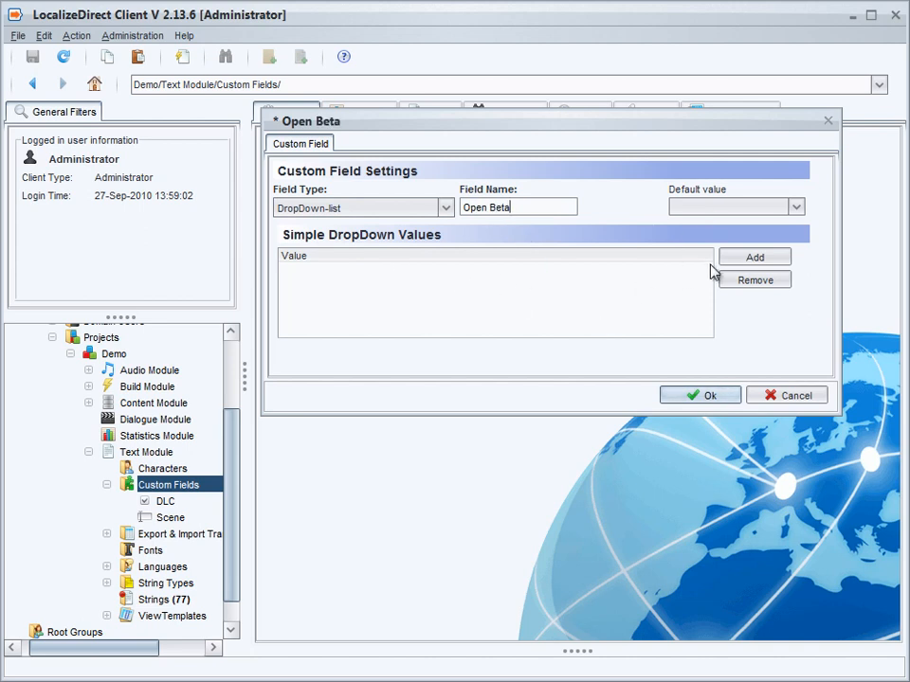
Add the dropdown values Version1 and Version2 to the Open Beta field
{"action": "left_click", "coordinate": [736, 259]}
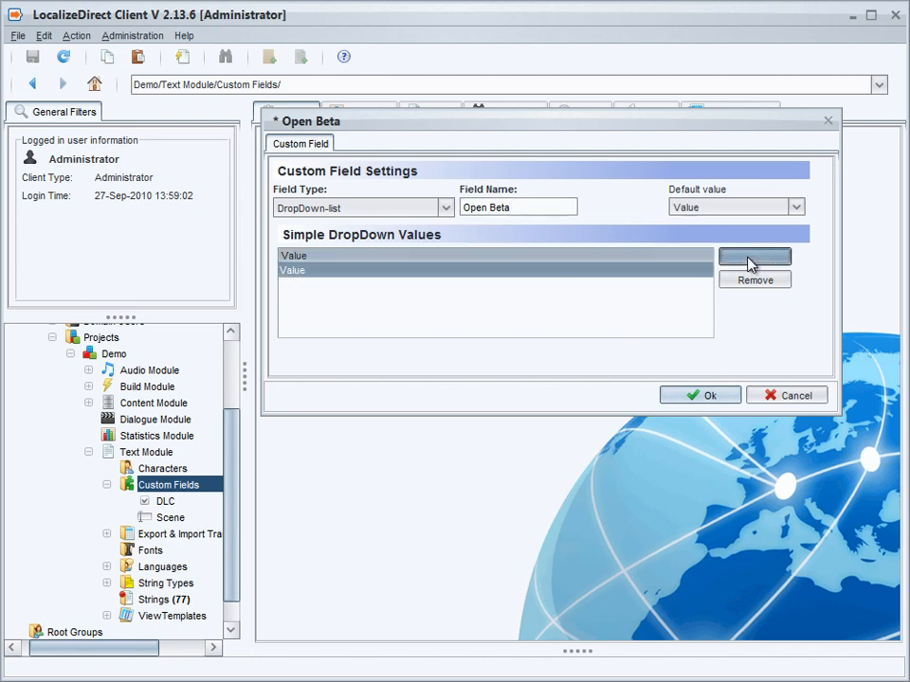
{"action": "double_click", "coordinate": [331, 271]}
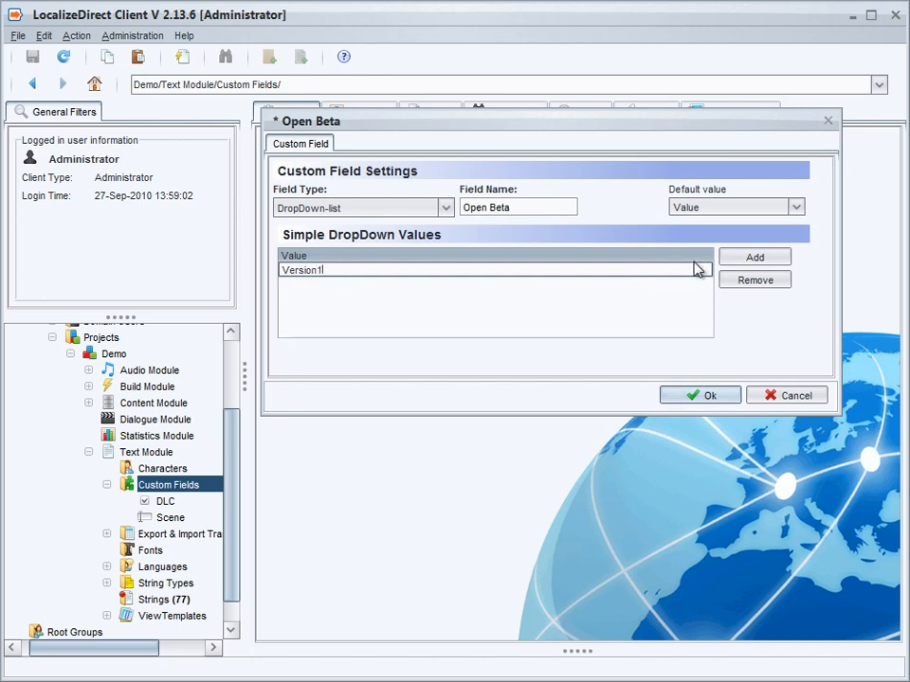
{"action": "left_click", "coordinate": [748, 257]}
{"action": "left_click", "coordinate": [357, 274]}
{"action": "double_click", "coordinate": [366, 271]}
{"action": "key", "text": "BackSpace"}
{"action": "key", "text": "BackSpace"}
{"action": "key", "text": "BackSpace"}
{"action": "key", "text": "BackSpace"}
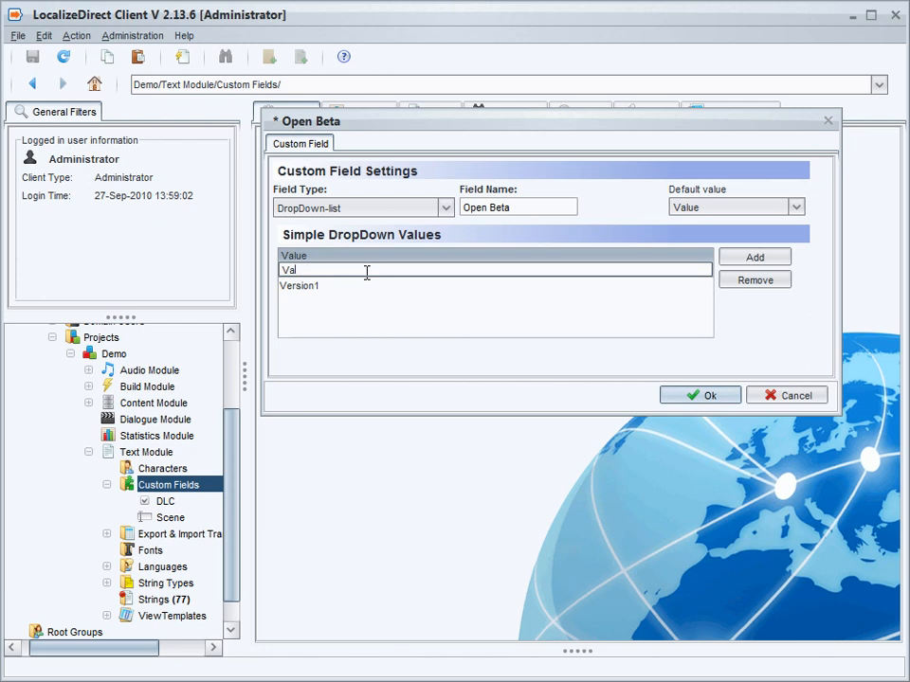
{"action": "type", "text": "ersion2"}
{"action": "left_click", "coordinate": [512, 314]}
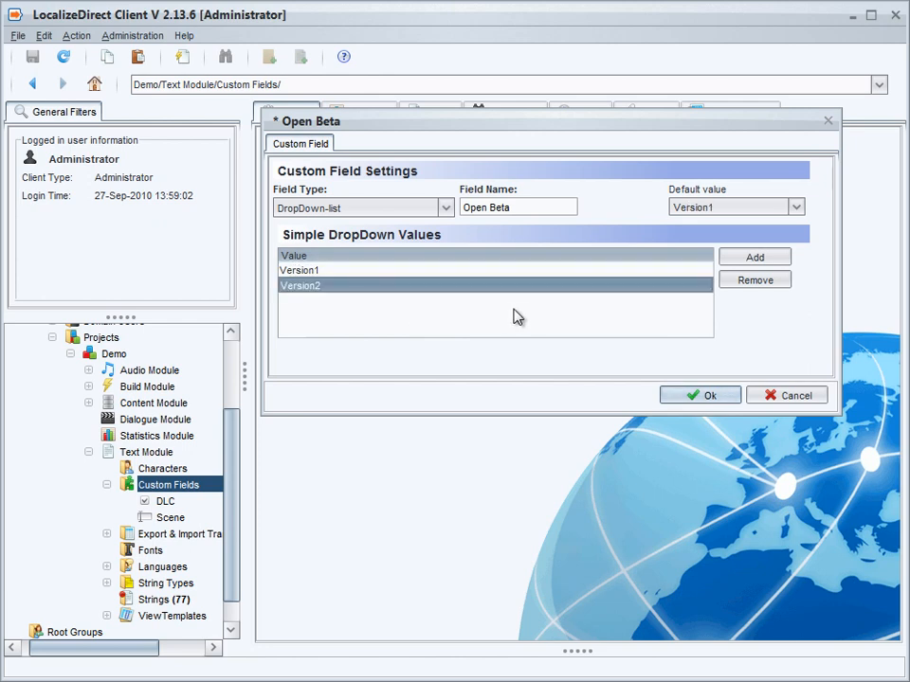
Choose Version1 as the default value of the Open Beta field and save the field
{"action": "left_click", "coordinate": [763, 206]}
{"action": "left_click", "coordinate": [745, 229]}
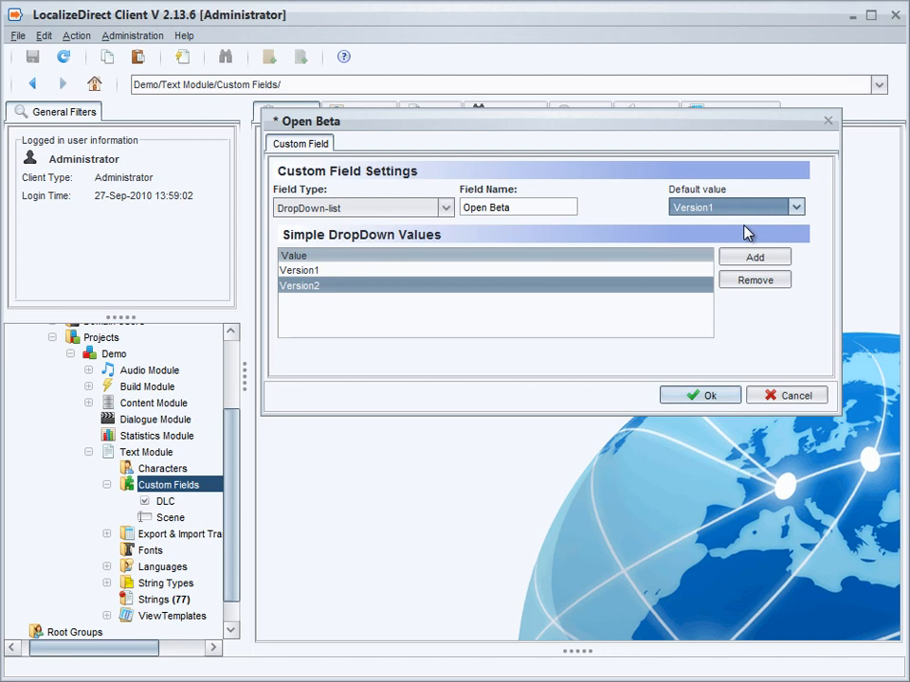
{"action": "left_click", "coordinate": [708, 396]}
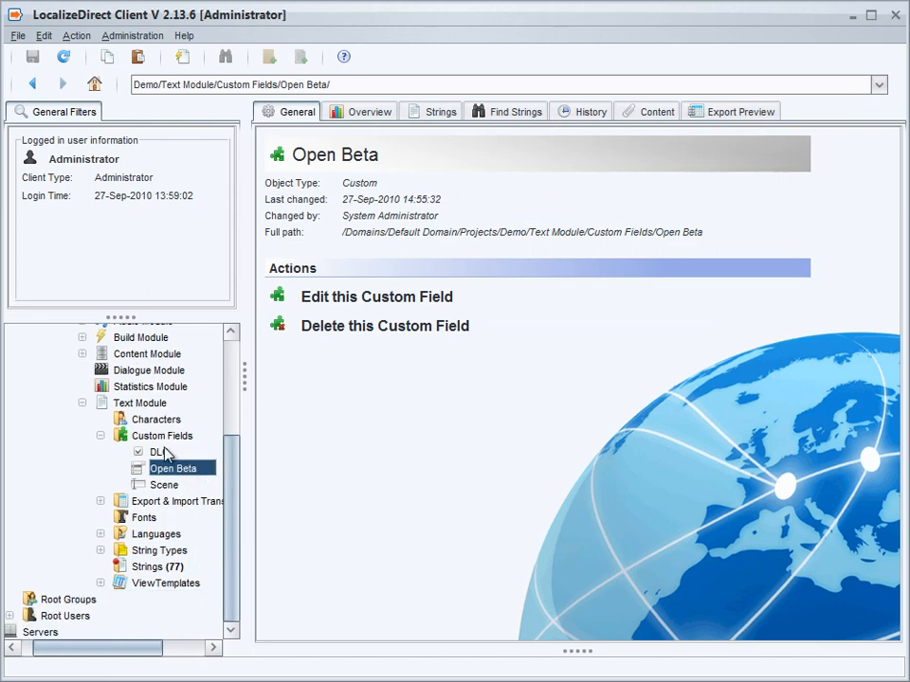
Start a new DropDown-list (editable) custom field named Open Beta2 with a max length of 30
{"action": "left_click", "coordinate": [158, 441]}
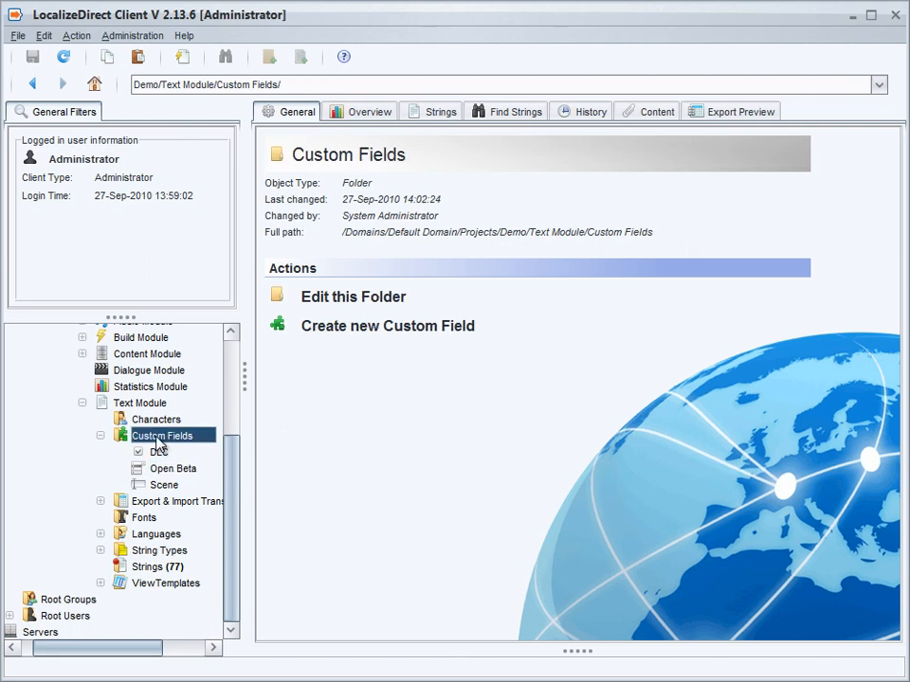
{"action": "left_click", "coordinate": [429, 327]}
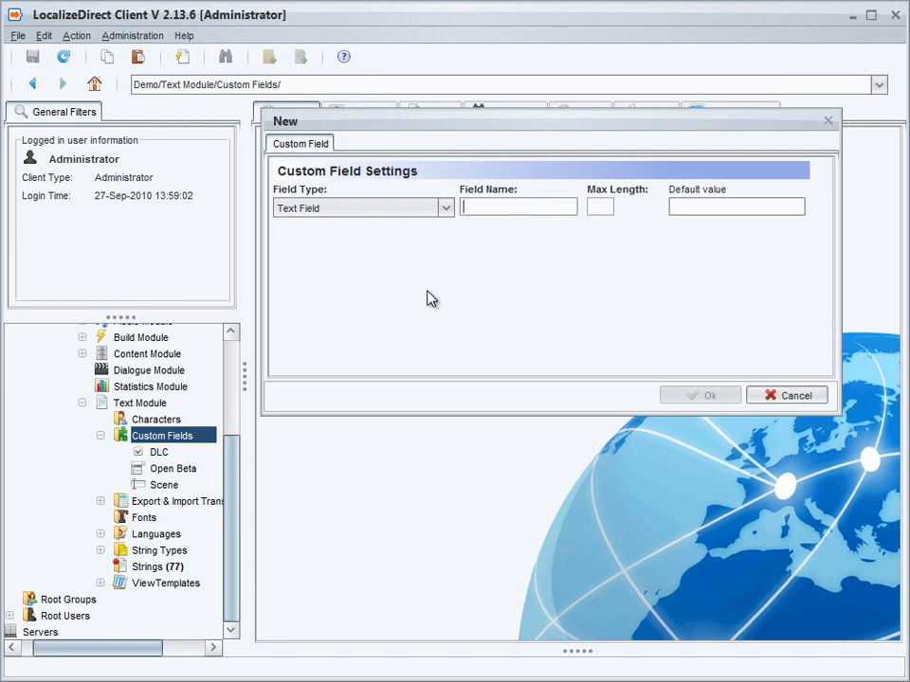
{"action": "left_click", "coordinate": [445, 208]}
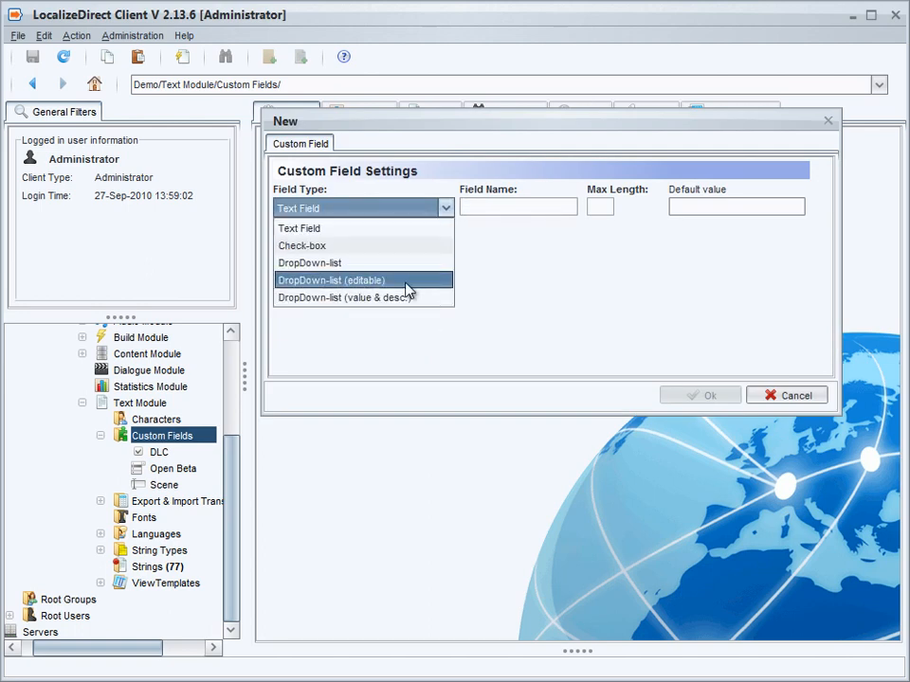
{"action": "left_click", "coordinate": [340, 283]}
{"action": "left_click", "coordinate": [499, 206]}
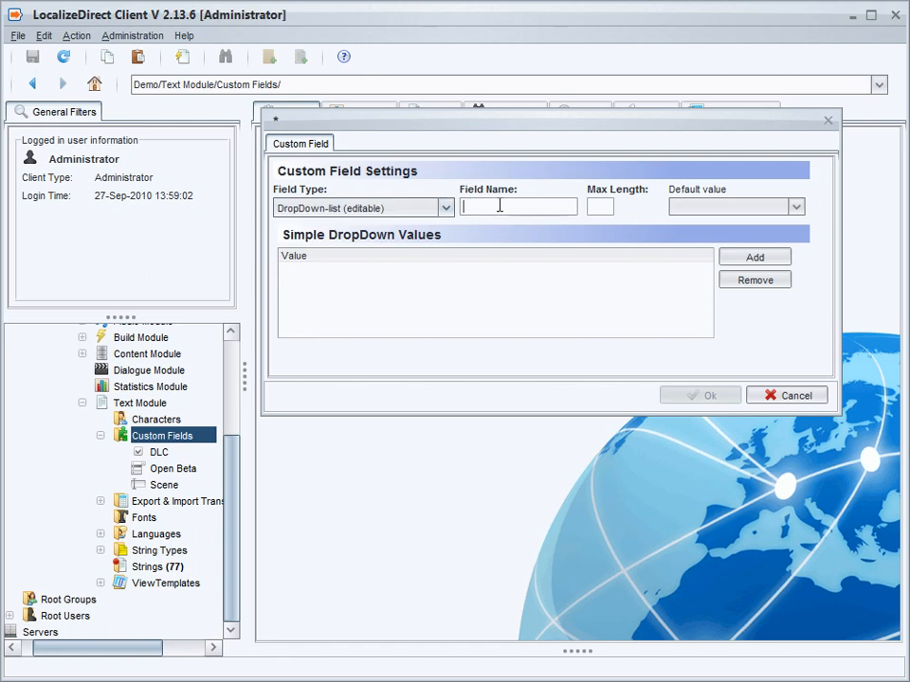
{"action": "type", "text": "Open "}
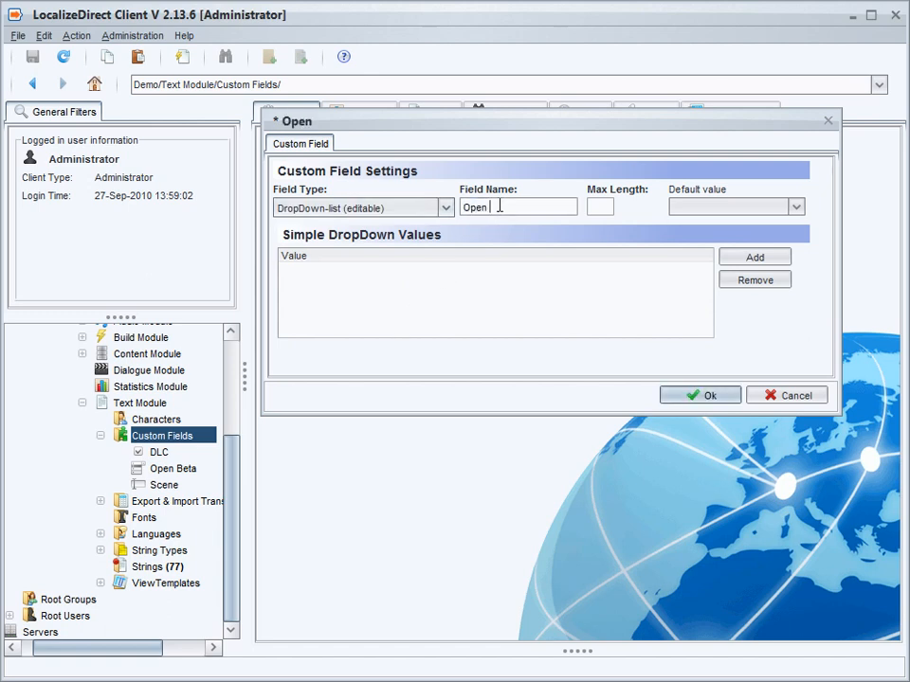
{"action": "type", "text": "Beta2"}
{"action": "left_click", "coordinate": [589, 207]}
{"action": "type", "text": "30"}
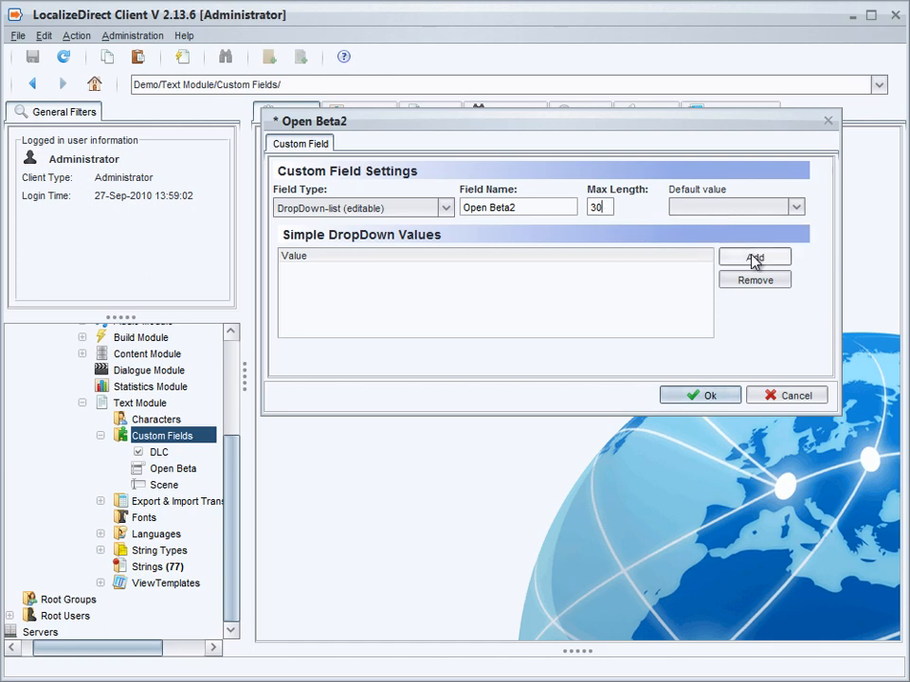
Add the dropdown values Version1 and Version2 to Open Beta2, save the field and return to the Custom Fields folder
{"action": "left_click", "coordinate": [755, 256]}
{"action": "double_click", "coordinate": [362, 271]}
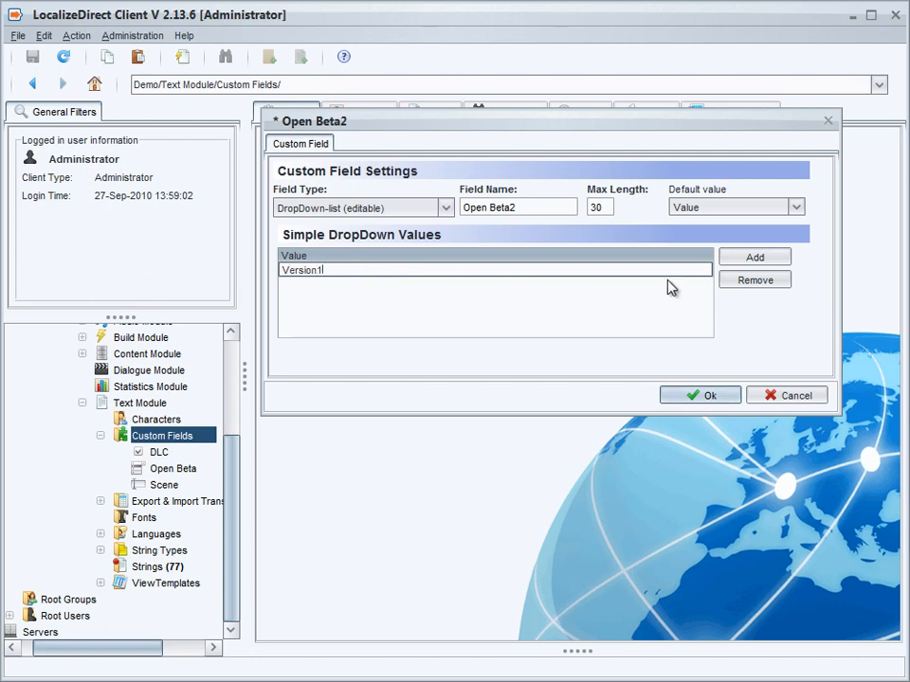
{"action": "left_click", "coordinate": [730, 257]}
{"action": "left_click", "coordinate": [339, 284]}
{"action": "left_click", "coordinate": [328, 269]}
{"action": "double_click", "coordinate": [330, 271]}
{"action": "key", "text": "BackSpace"}
{"action": "key", "text": "BackSpace"}
{"action": "key", "text": "BackSpace"}
{"action": "key", "text": "BackSpace"}
{"action": "type", "text": "ersion2"}
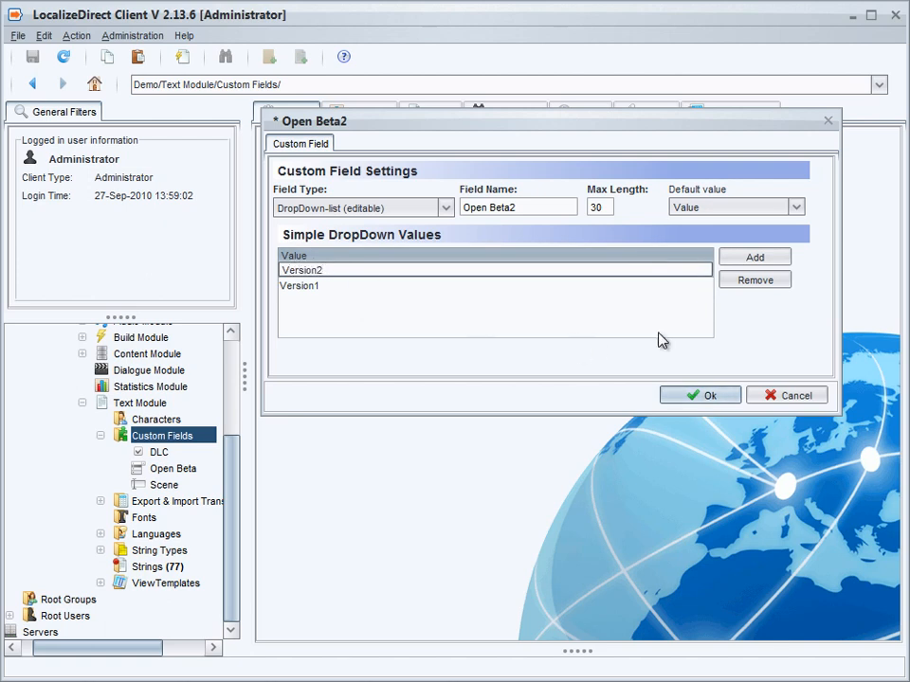
{"action": "left_click", "coordinate": [705, 396]}
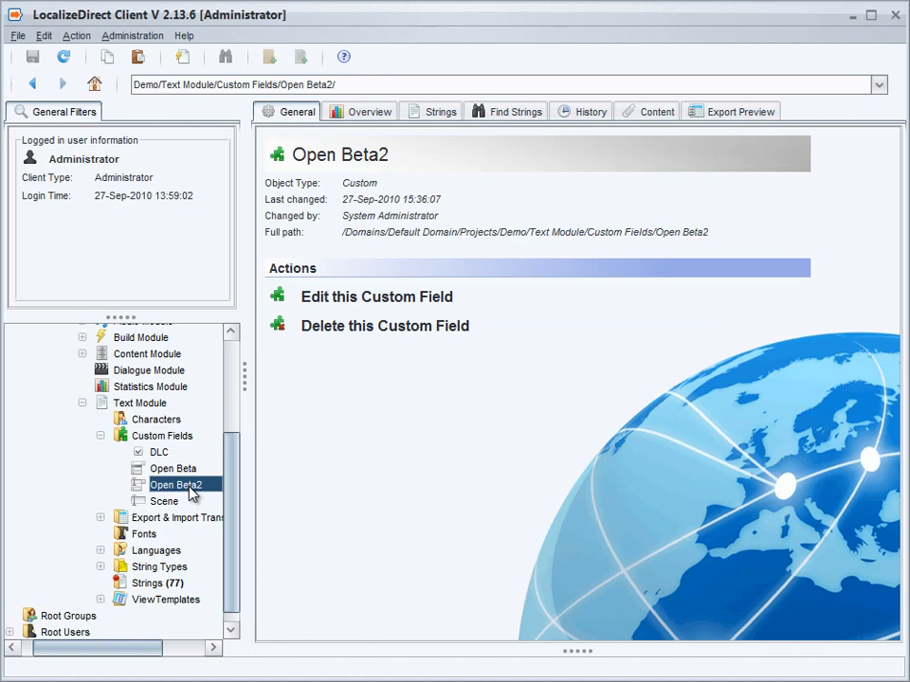
{"action": "left_click", "coordinate": [162, 437]}
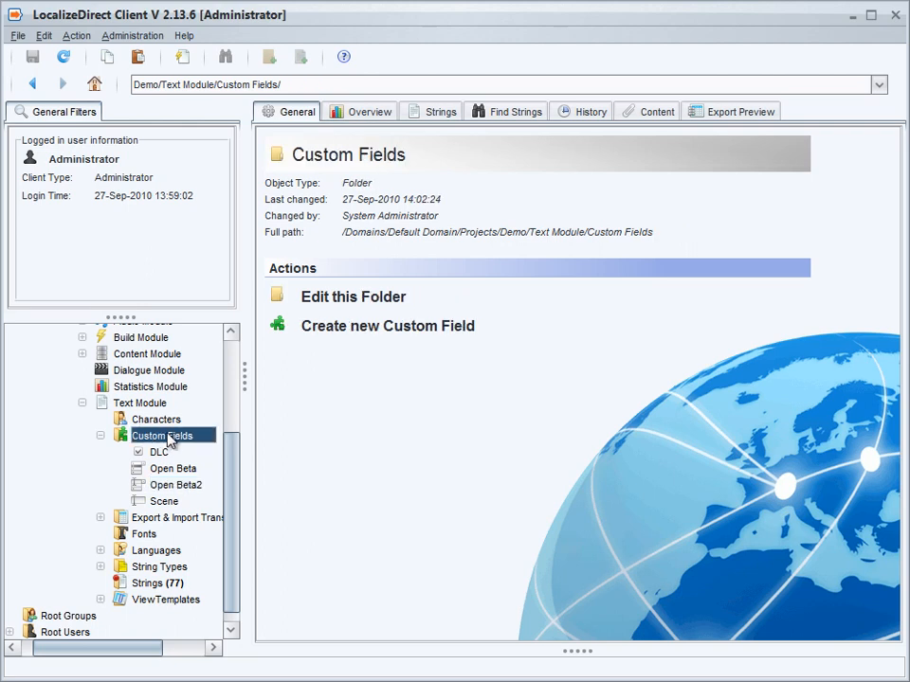
Start a new DropDown-list (value & desc.) custom field named Characters in the Custom Fields folder
{"action": "right_click", "coordinate": [168, 439]}
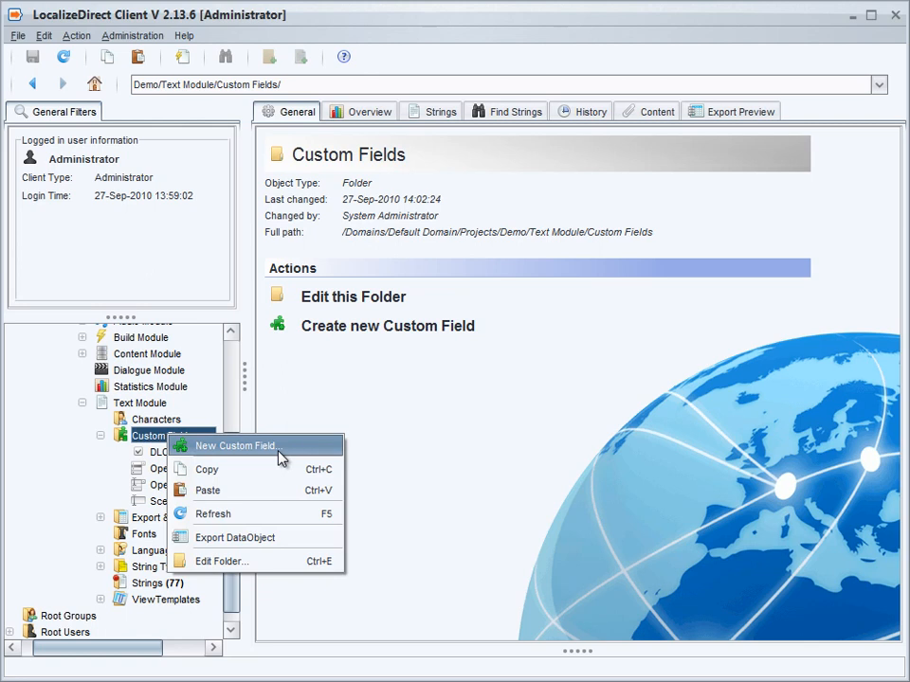
{"action": "left_click", "coordinate": [411, 375]}
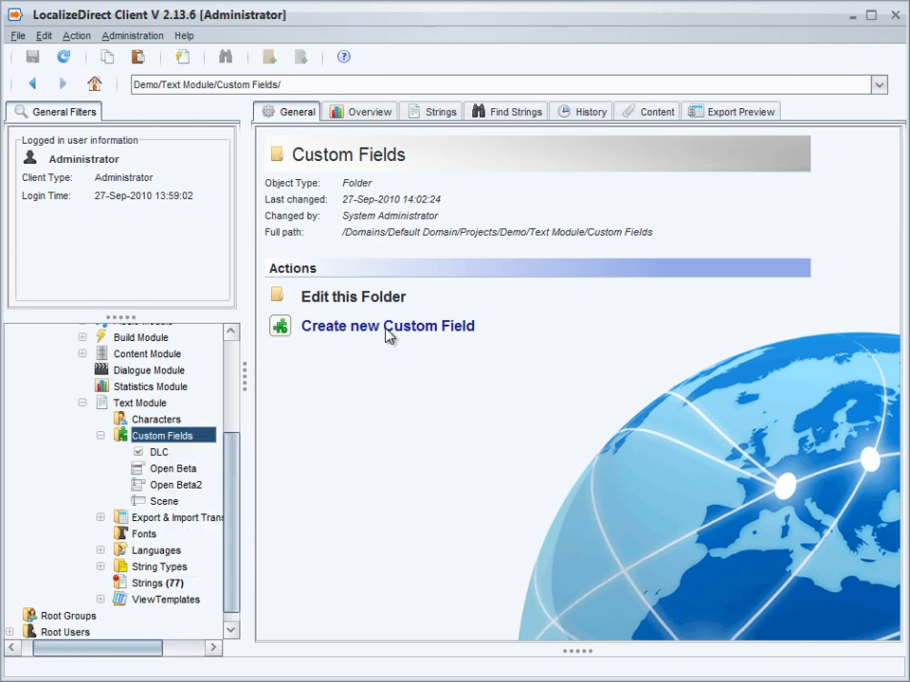
{"action": "left_click", "coordinate": [389, 326]}
{"action": "left_click", "coordinate": [444, 212]}
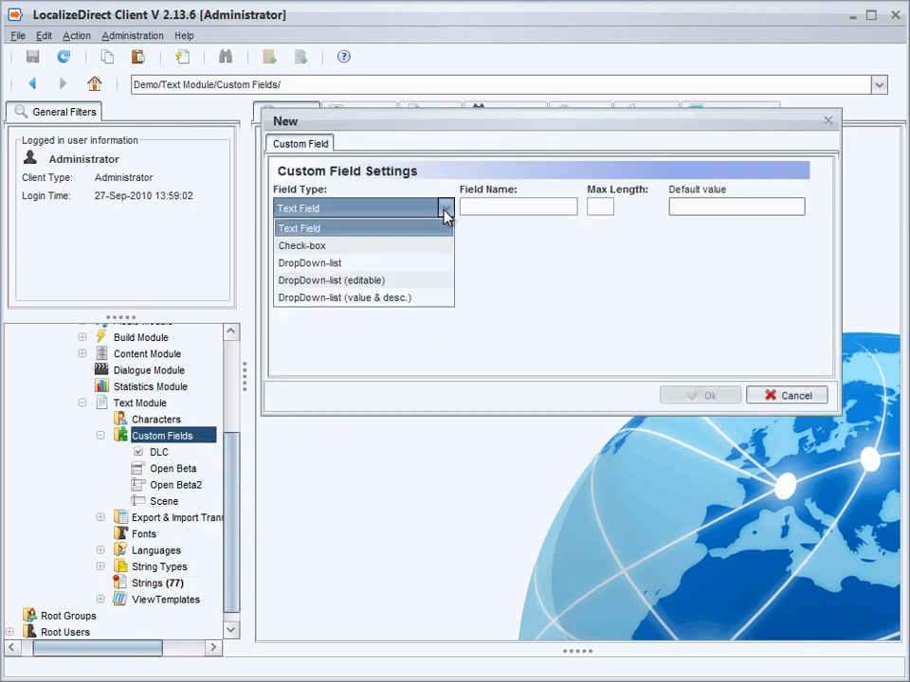
{"action": "left_click", "coordinate": [399, 299]}
{"action": "left_click", "coordinate": [501, 206]}
{"action": "type", "text": "Characters"}
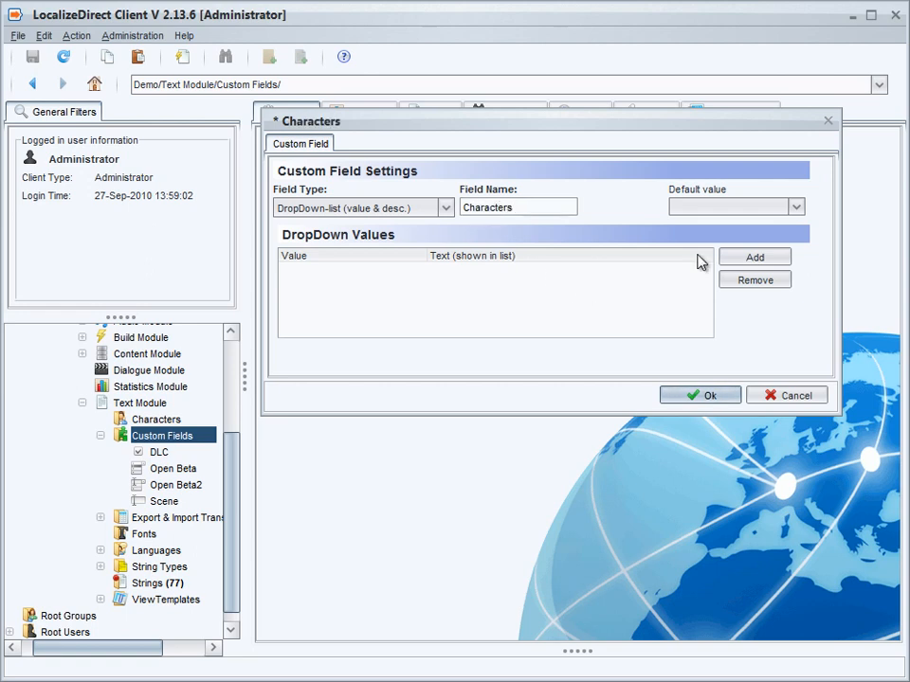
Add three dropdown rows to the Characters field and enter a character's first name as the list text of each
{"action": "left_click", "coordinate": [762, 260]}
{"action": "left_click", "coordinate": [761, 262]}
{"action": "left_click", "coordinate": [761, 260]}
{"action": "double_click", "coordinate": [479, 270]}
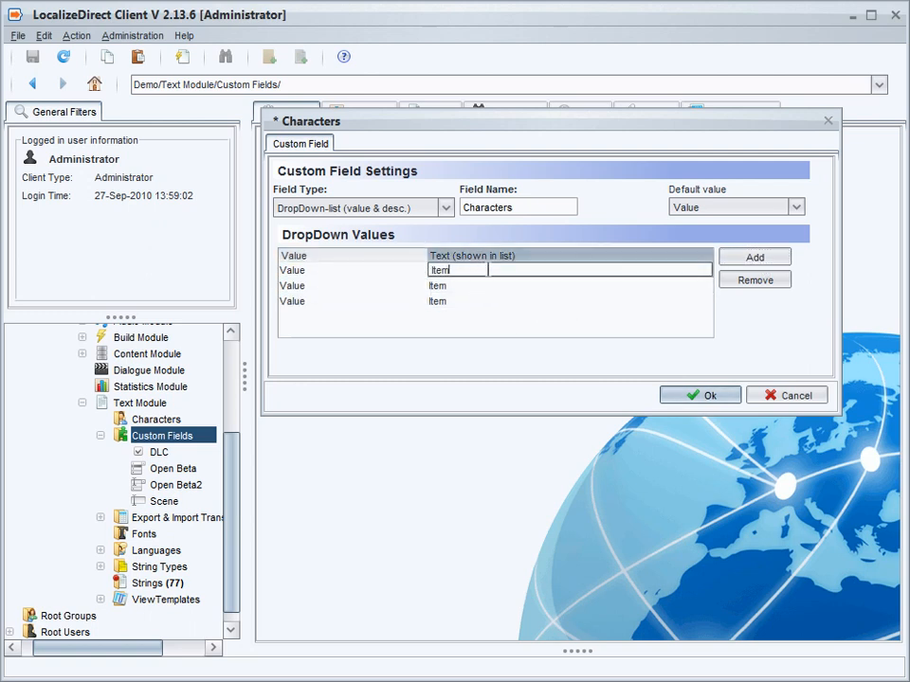
{"action": "key", "text": "BackSpace"}
{"action": "key", "text": "BackSpace"}
{"action": "key", "text": "BackSpace"}
{"action": "key", "text": "BackSpace"}
{"action": "left_click", "coordinate": [467, 286]}
{"action": "double_click", "coordinate": [466, 285]}
{"action": "key", "text": "BackSpace"}
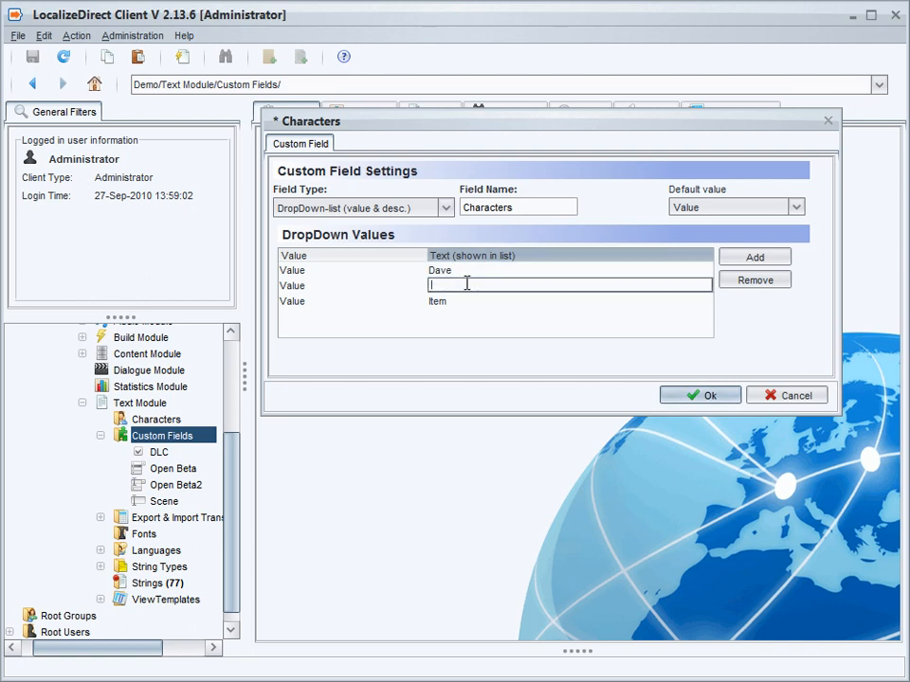
{"action": "left_click", "coordinate": [455, 304]}
{"action": "left_click", "coordinate": [473, 300]}
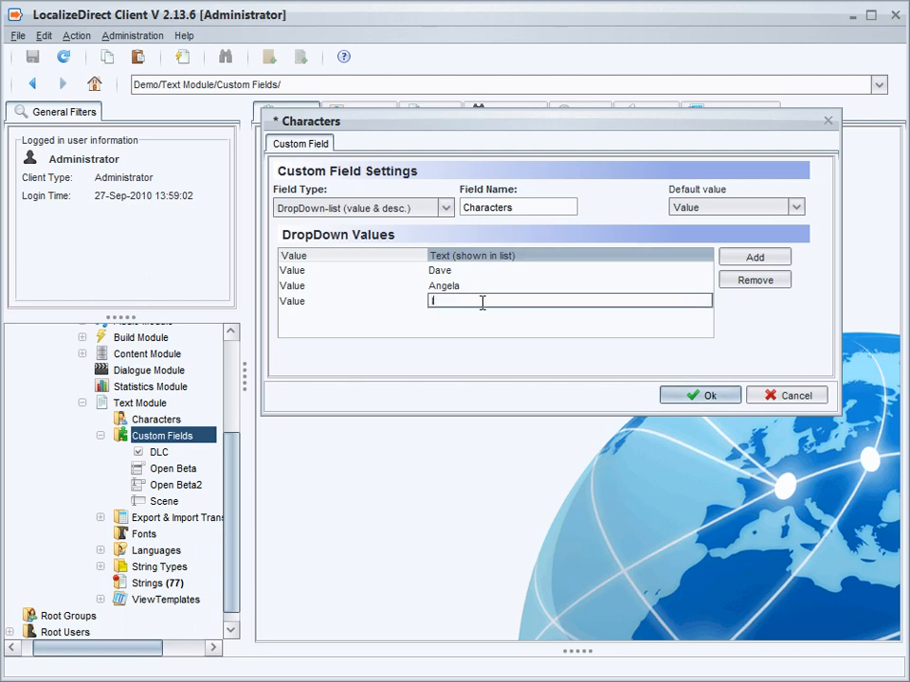
{"action": "left_click", "coordinate": [573, 319]}
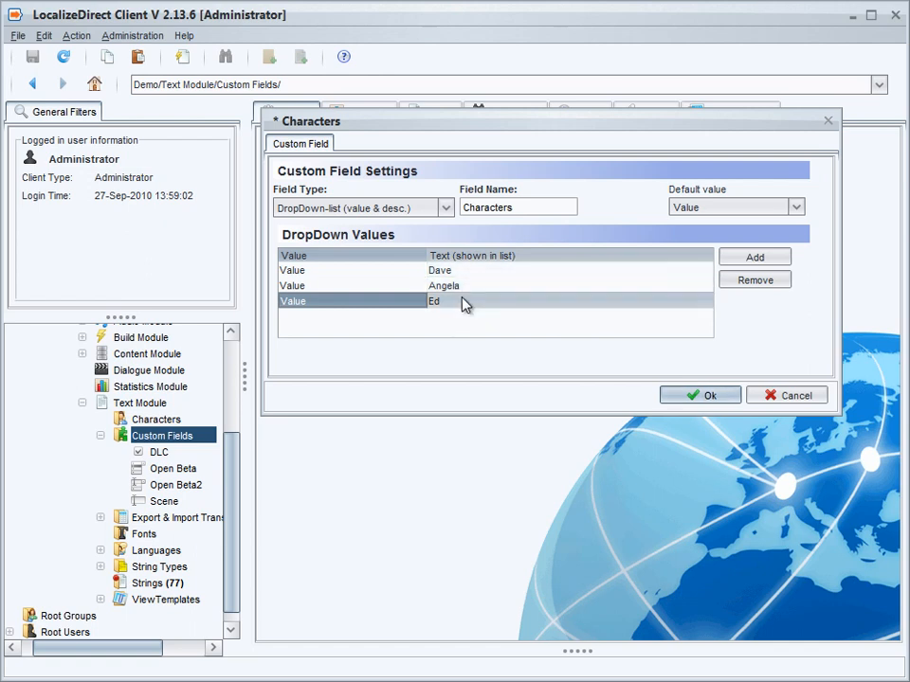
Set the values of the first two dropdown rows to 1 and 208, and save the Characters field
{"action": "left_click", "coordinate": [384, 272]}
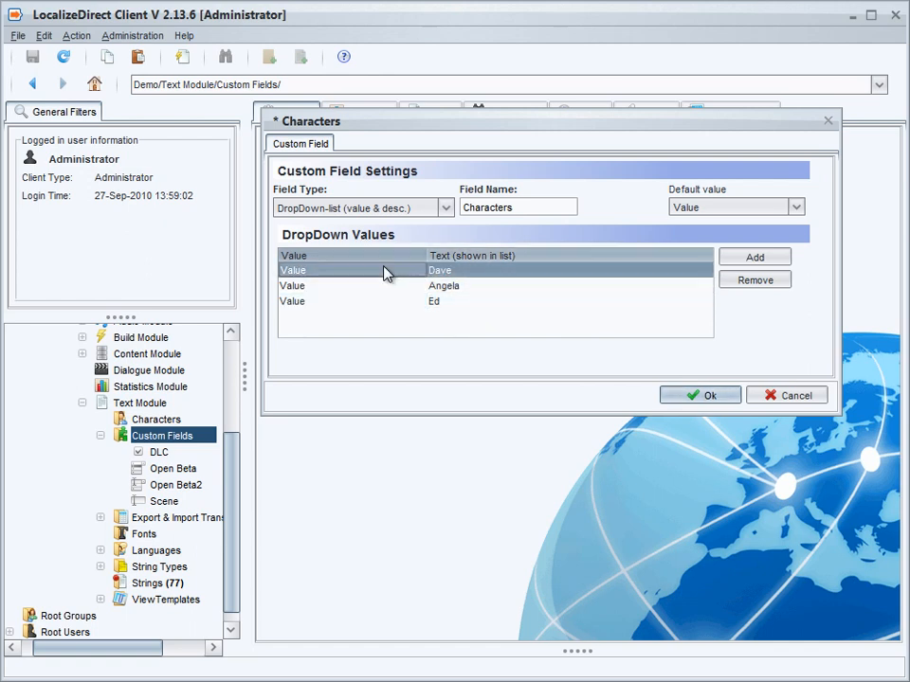
{"action": "left_click", "coordinate": [384, 272]}
{"action": "type", "text": "1"}
{"action": "double_click", "coordinate": [332, 287]}
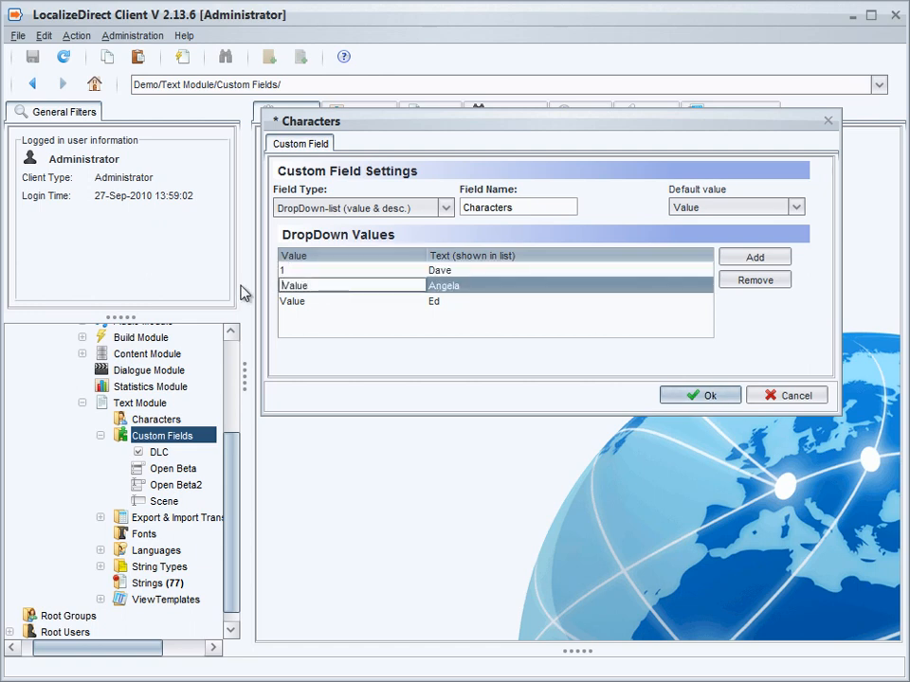
{"action": "key", "text": "BackSpace"}
{"action": "key", "text": "BackSpace"}
{"action": "type", "text": "208"}
{"action": "left_click", "coordinate": [305, 303]}
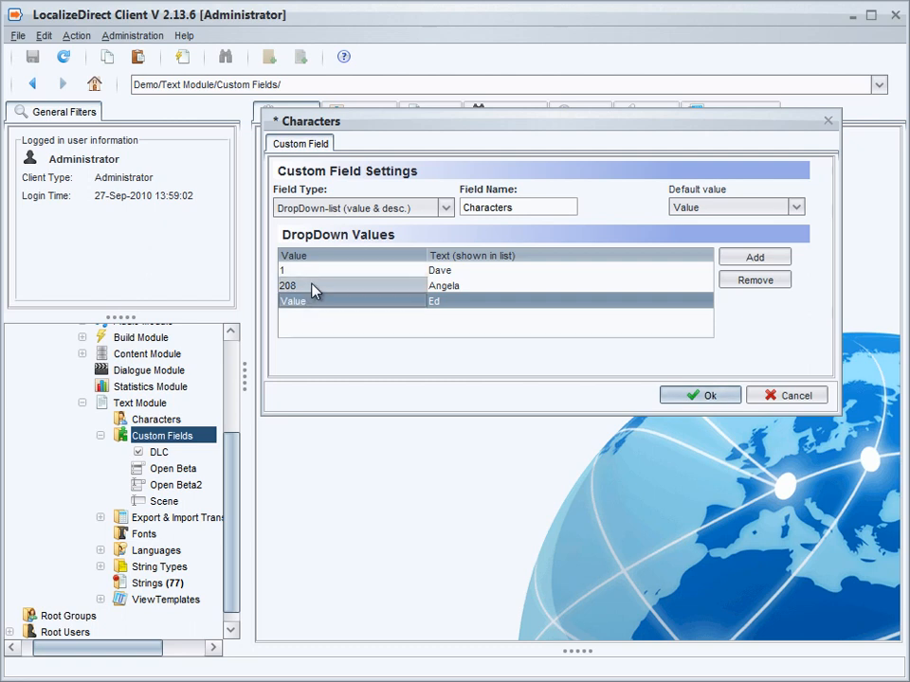
{"action": "left_click", "coordinate": [699, 398]}
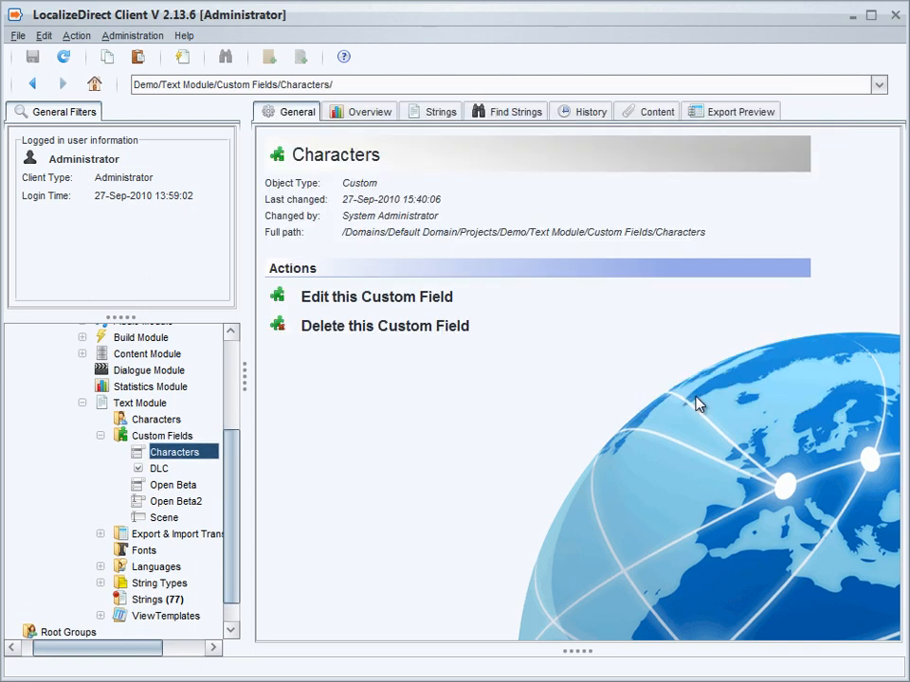
Start a new string folder named "A bit of everything" under Strings in the Text Module
{"action": "scroll", "coordinate": [232, 532], "scroll_direction": "down", "scroll_amount": 2}
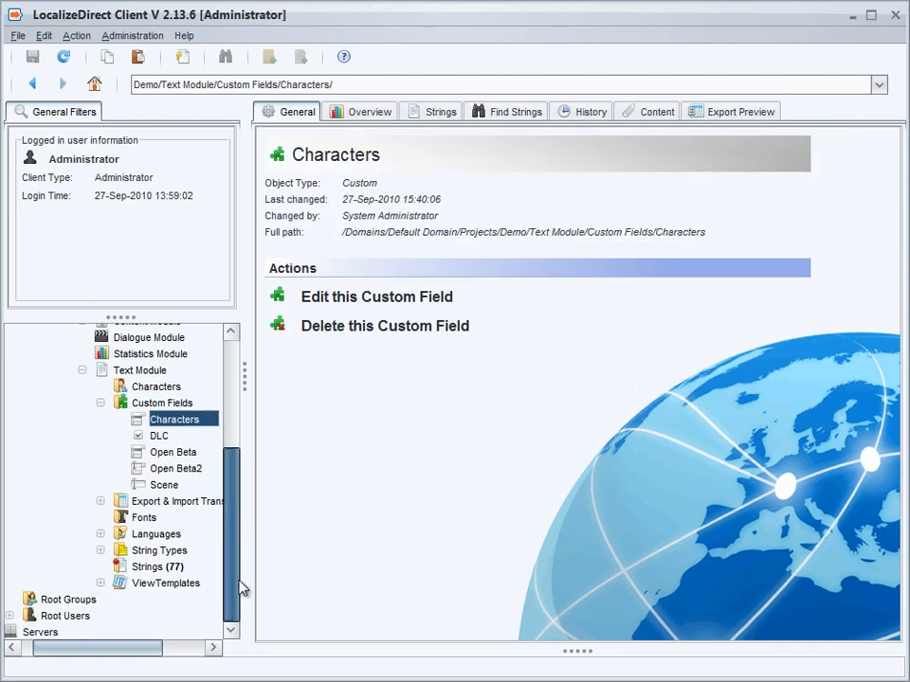
{"action": "left_click", "coordinate": [155, 567]}
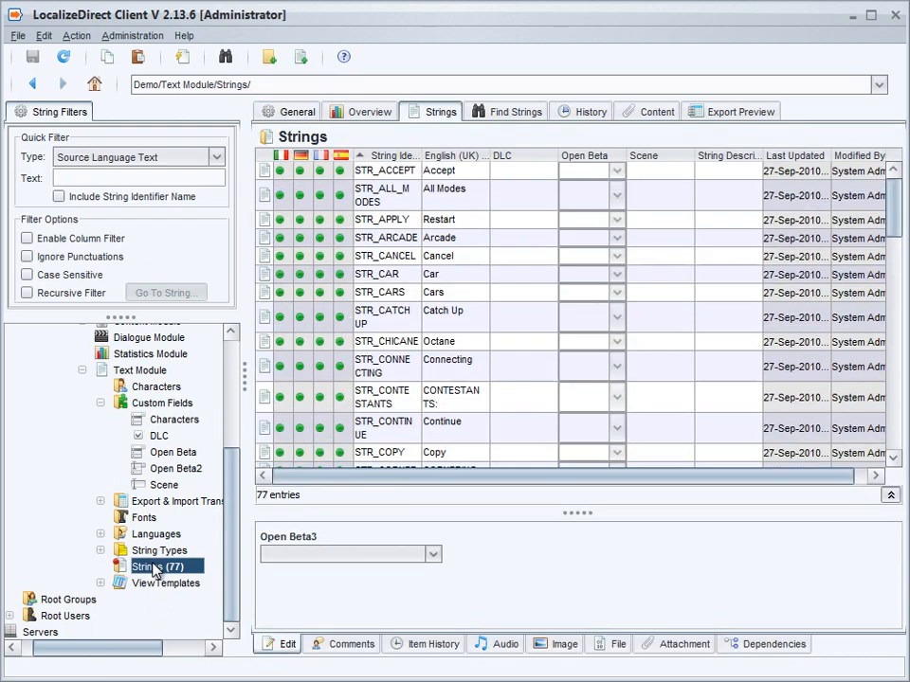
{"action": "right_click", "coordinate": [155, 567]}
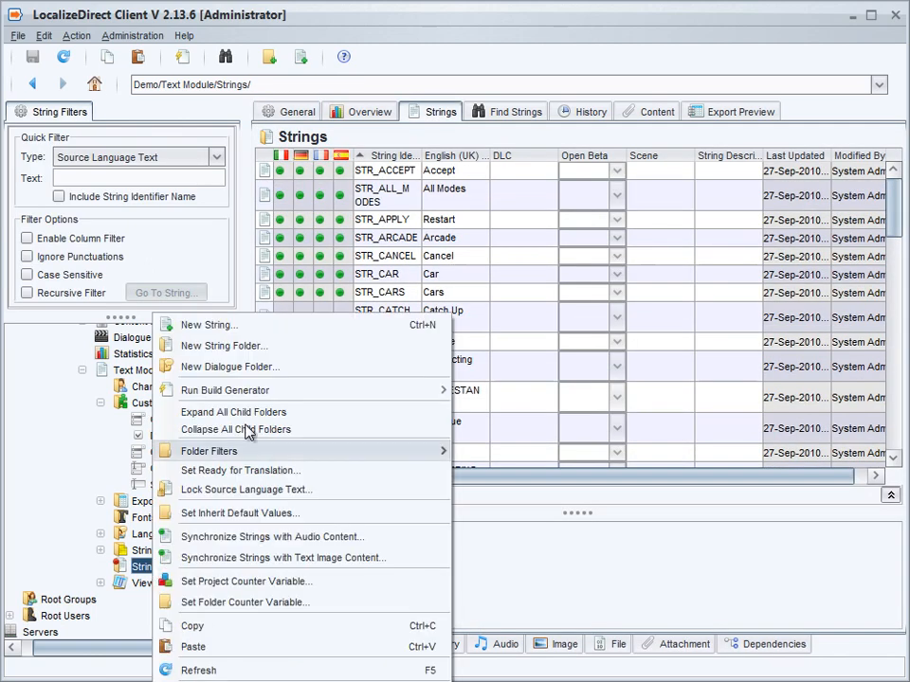
{"action": "left_click", "coordinate": [254, 346]}
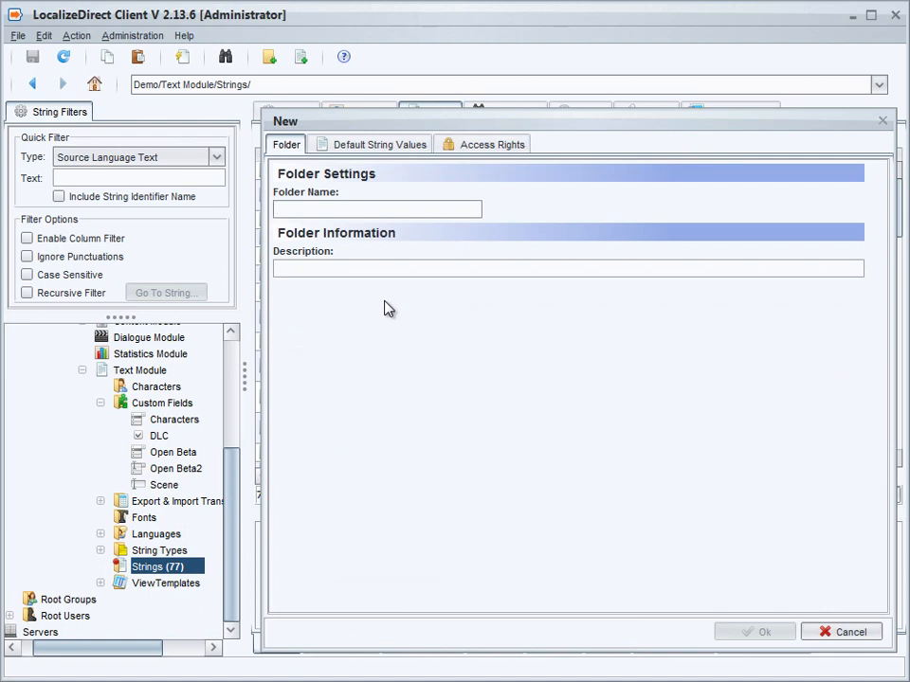
{"action": "type", "text": "A bit of everything"}
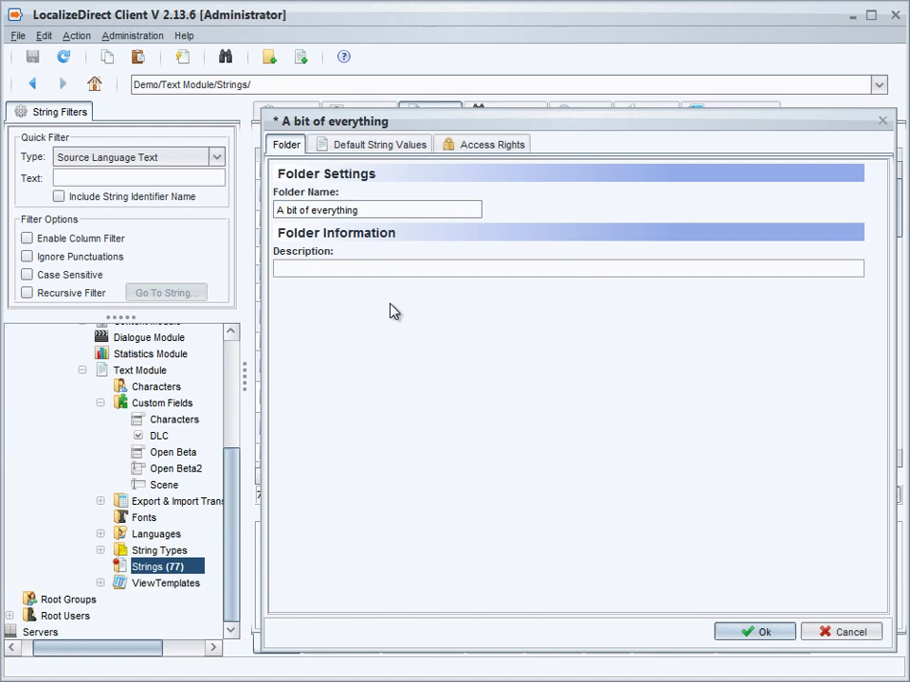
Set the folder's default string identifier name to STR_<$folderPath$>_<$counterFolder$> using counter variables, and save the folder
{"action": "left_click", "coordinate": [372, 146]}
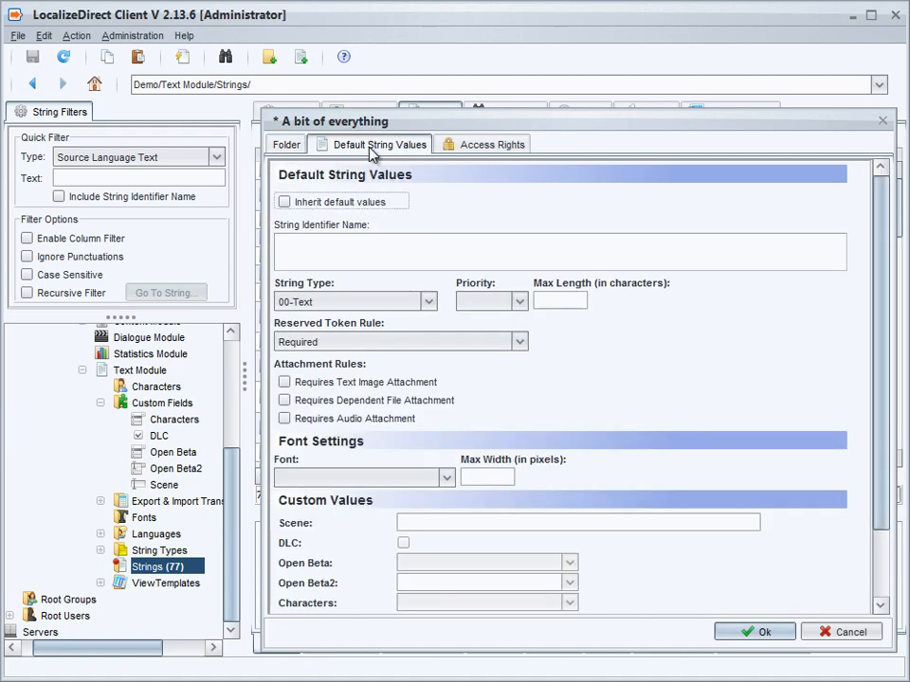
{"action": "left_click", "coordinate": [345, 249]}
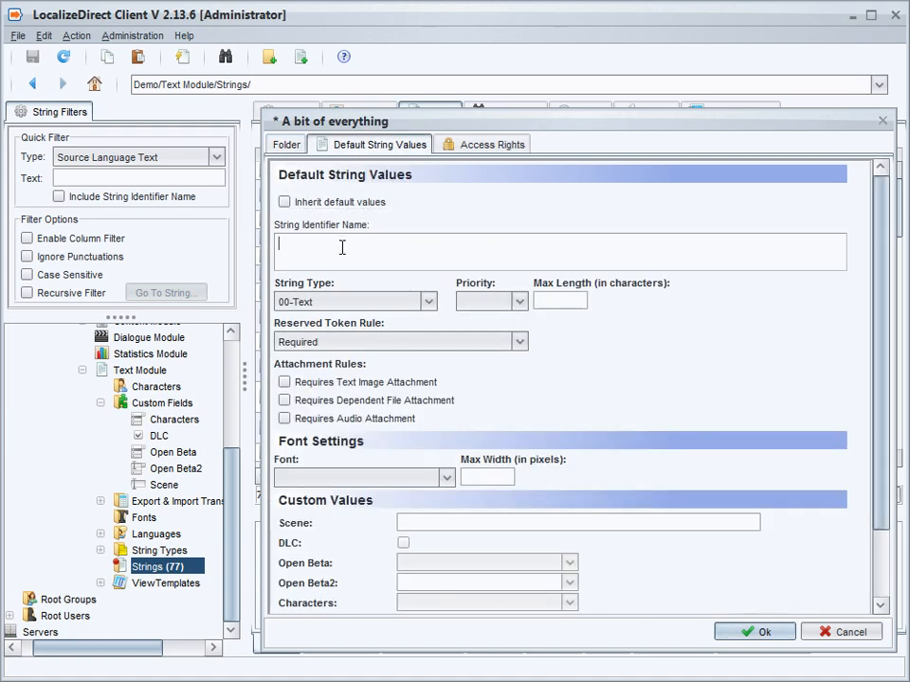
{"action": "type", "text": "STR_"}
{"action": "right_click", "coordinate": [342, 248]}
{"action": "mouse_move", "coordinate": [398, 324]}
{"action": "type", "text": "_"}
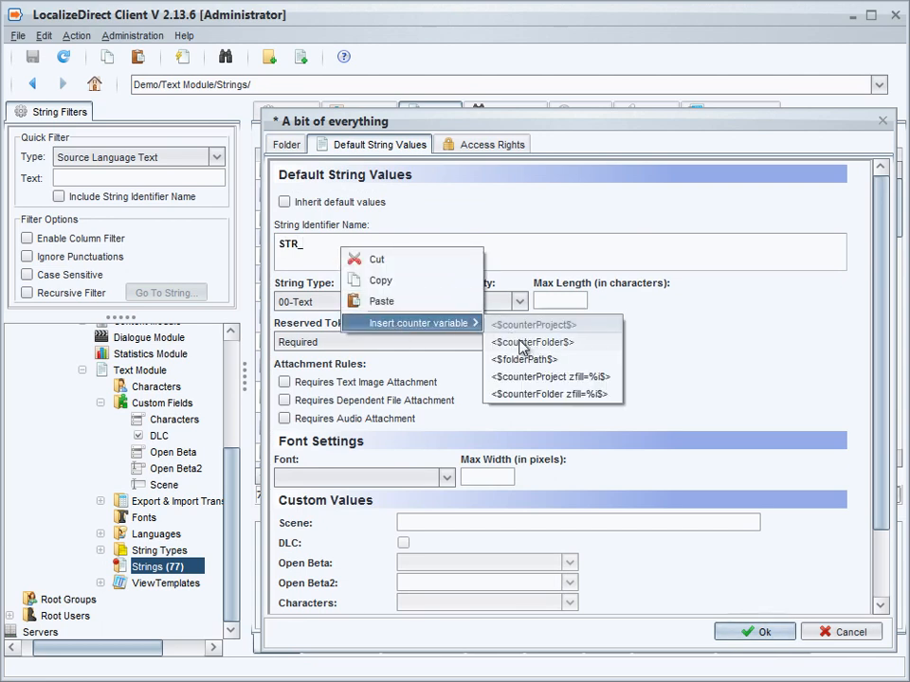
{"action": "left_click", "coordinate": [532, 359]}
{"action": "type", "text": "_"}
{"action": "right_click", "coordinate": [426, 248]}
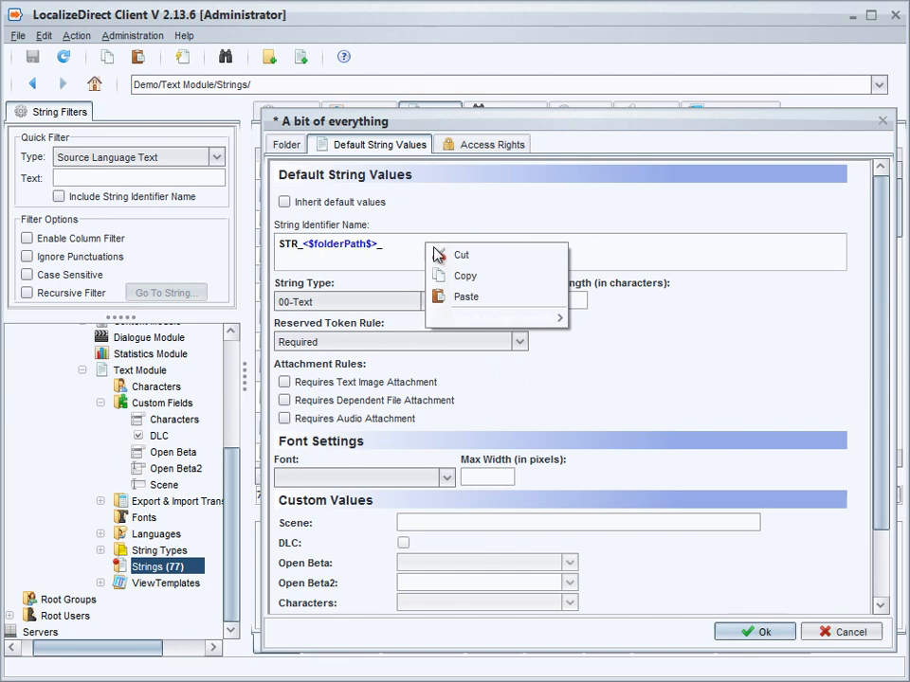
{"action": "mouse_move", "coordinate": [473, 319]}
{"action": "left_click", "coordinate": [635, 332]}
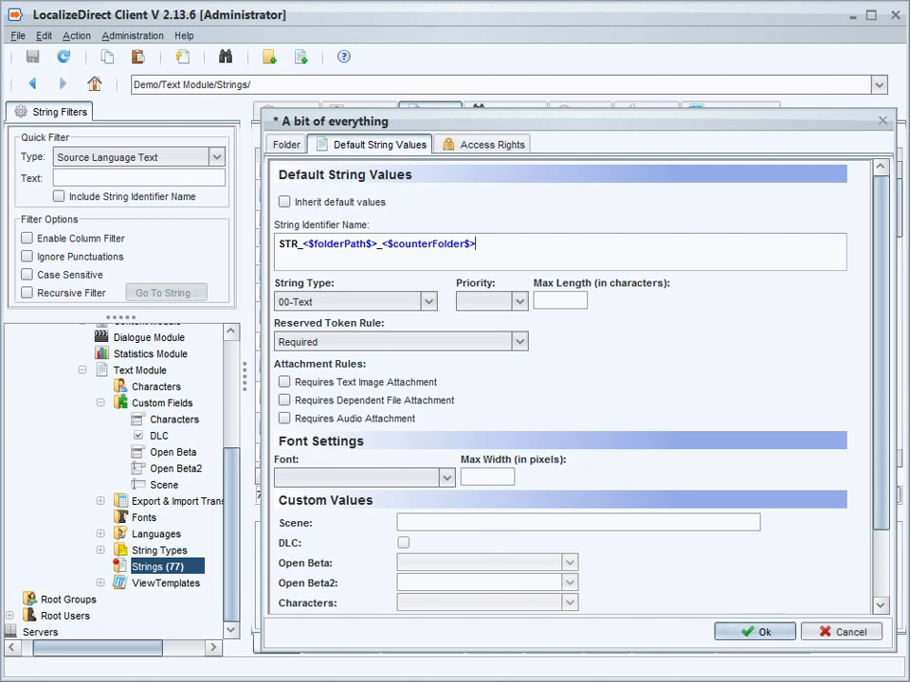
{"action": "left_click", "coordinate": [750, 632]}
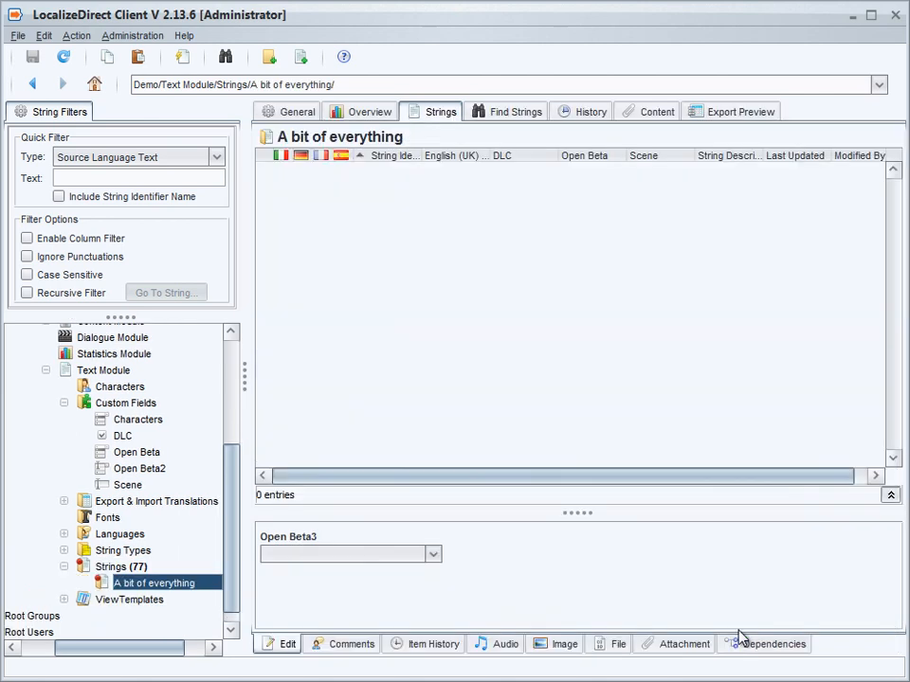
Create three new strings in the "A bit of everything" folder and save them
{"action": "left_click", "coordinate": [154, 585]}
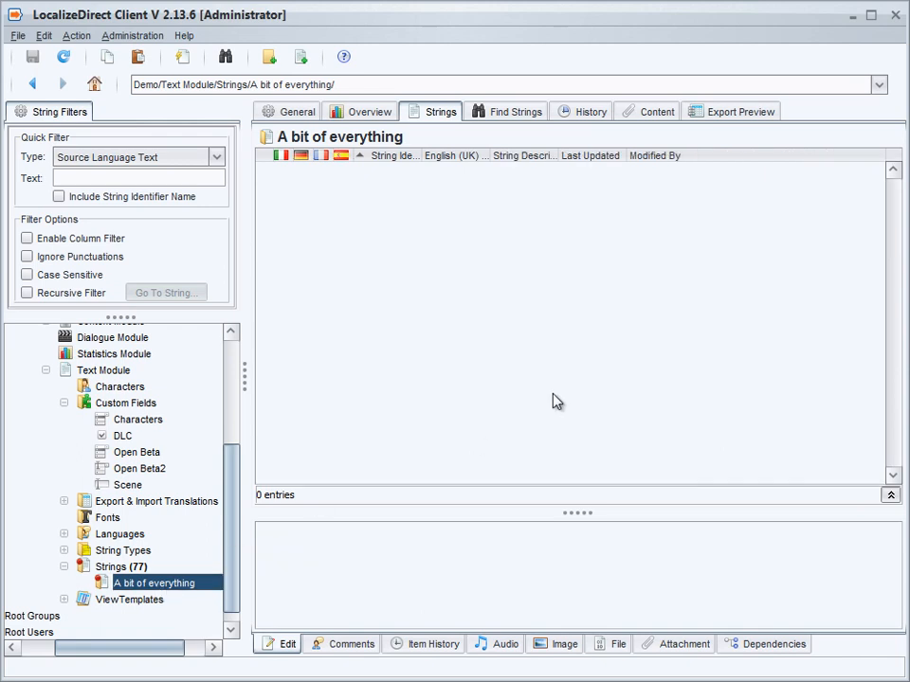
{"action": "key", "text": "ctrl+n"}
{"action": "key", "text": "ctrl+n"}
{"action": "key", "text": "ctrl+n"}
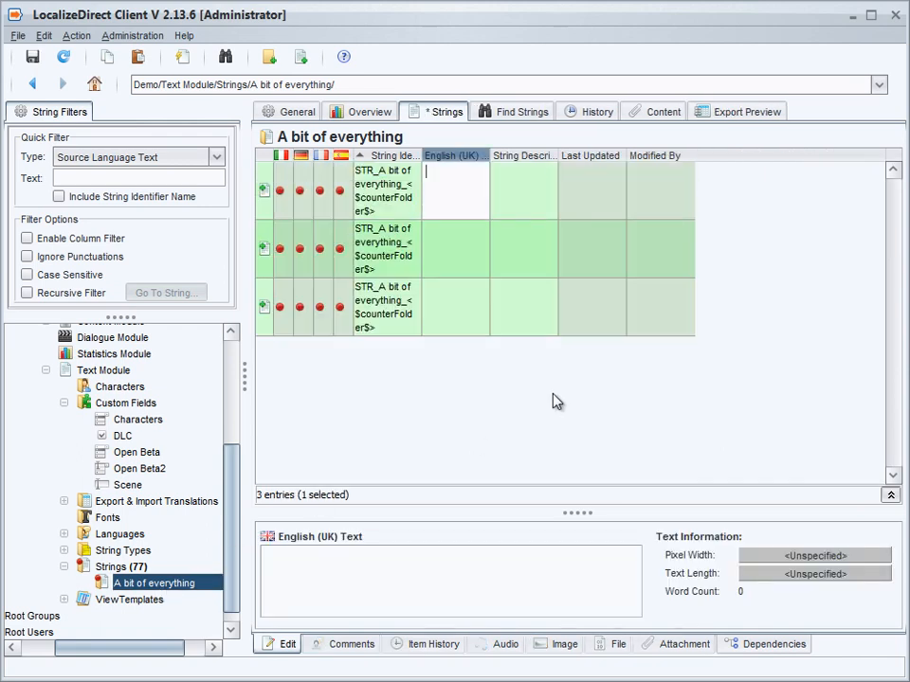
{"action": "key", "text": "ctrl+s"}
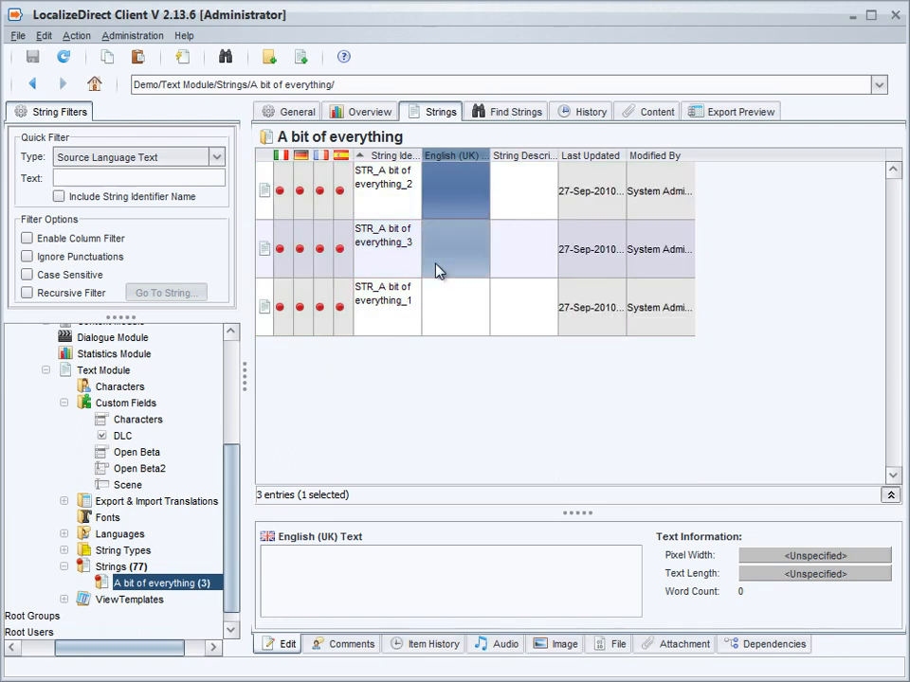
Widen the String Identifier column and sort the strings by it in ascending order
{"action": "left_click_drag", "start_coordinate": [418, 151], "coordinate": [517, 154]}
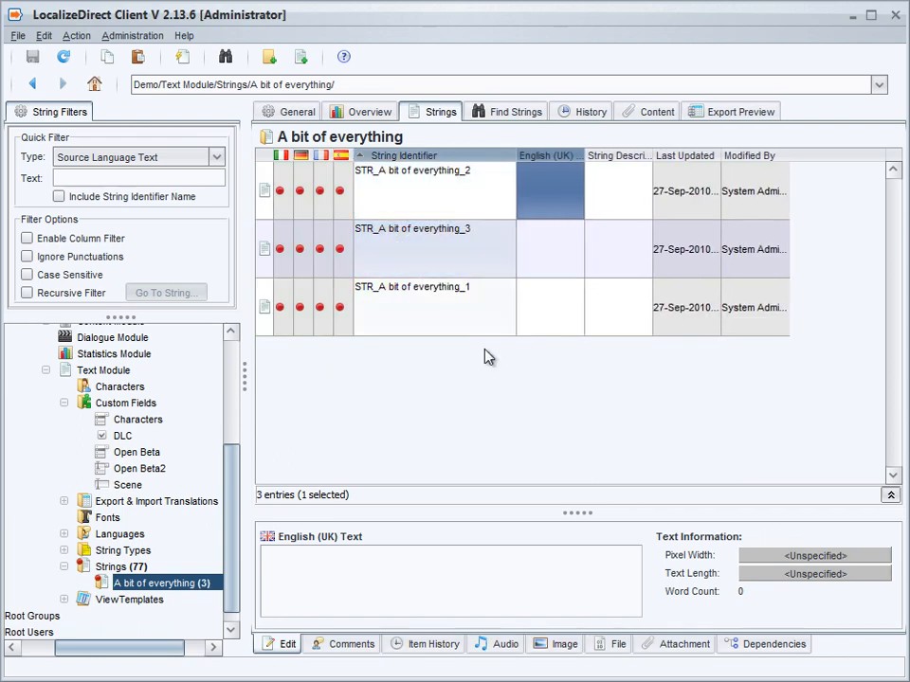
{"action": "left_click", "coordinate": [461, 157]}
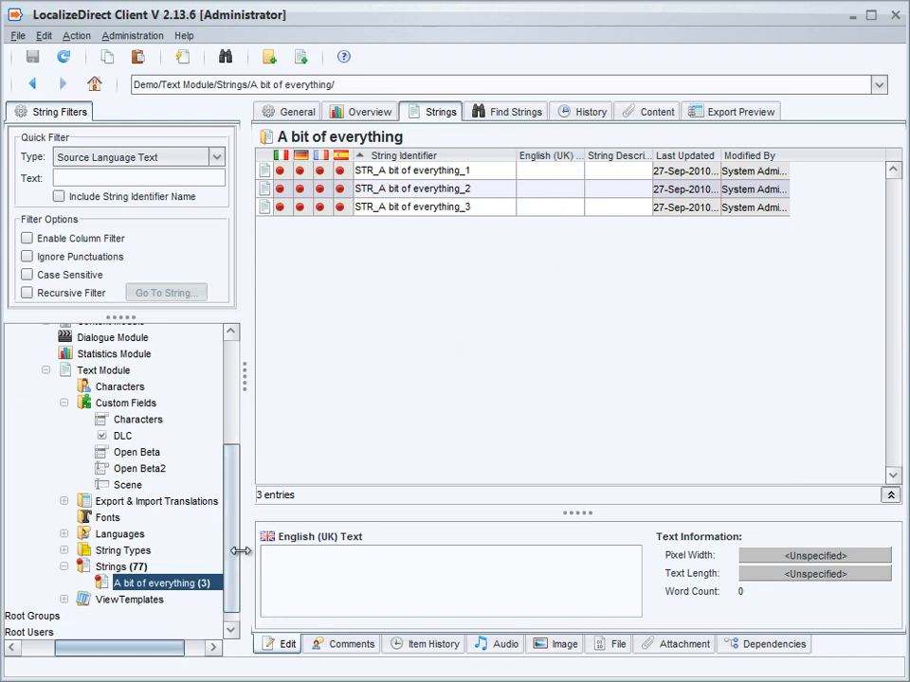
Add the custom field columns Scene, DLC, Open Beta, Open Beta2 and Characters to the string table's selected columns
{"action": "right_click", "coordinate": [386, 155]}
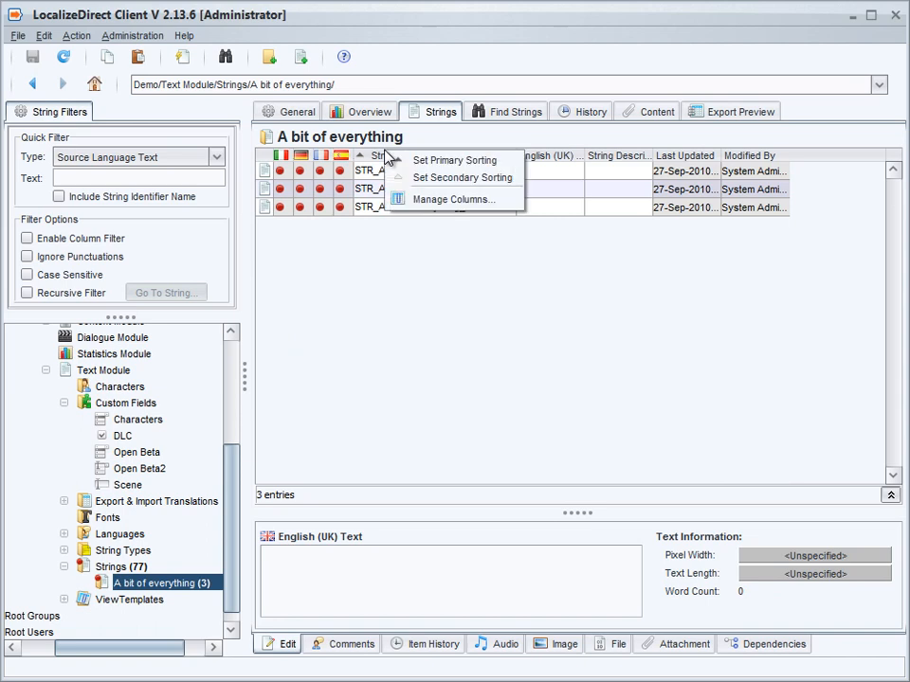
{"action": "left_click", "coordinate": [424, 200]}
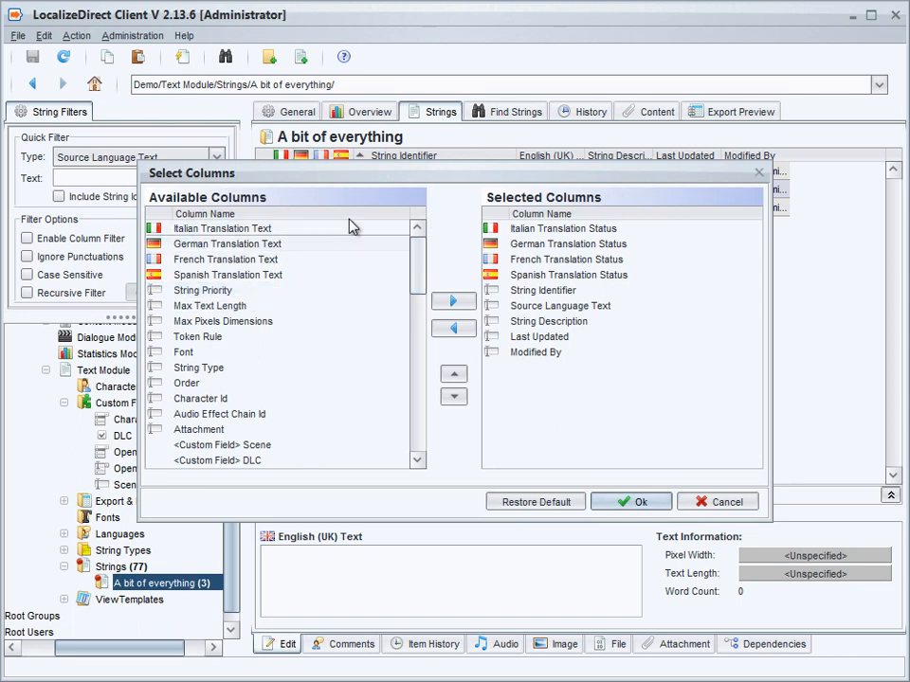
{"action": "left_click_drag", "start_coordinate": [414, 266], "coordinate": [414, 303]}
{"action": "left_click_drag", "start_coordinate": [280, 288], "coordinate": [455, 347]}
{"action": "left_click", "coordinate": [461, 302]}
Move the five custom field columns directly below Source Language Text and apply the column selection
{"action": "left_click", "coordinate": [532, 429]}
{"action": "left_click", "coordinate": [524, 369], "text": "shift"}
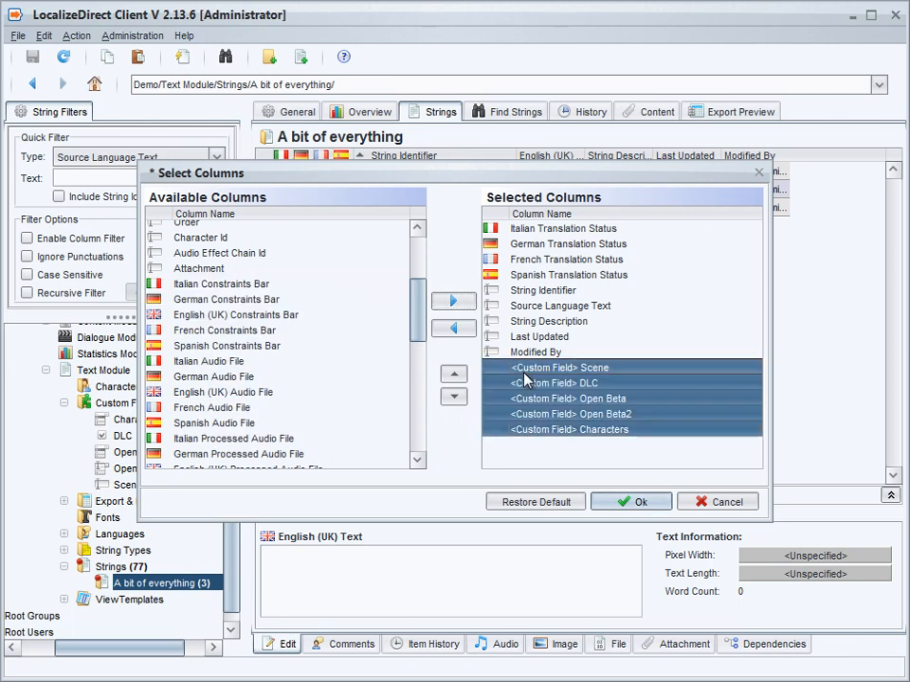
{"action": "left_click", "coordinate": [455, 376]}
{"action": "left_click", "coordinate": [455, 375]}
{"action": "left_click", "coordinate": [455, 375]}
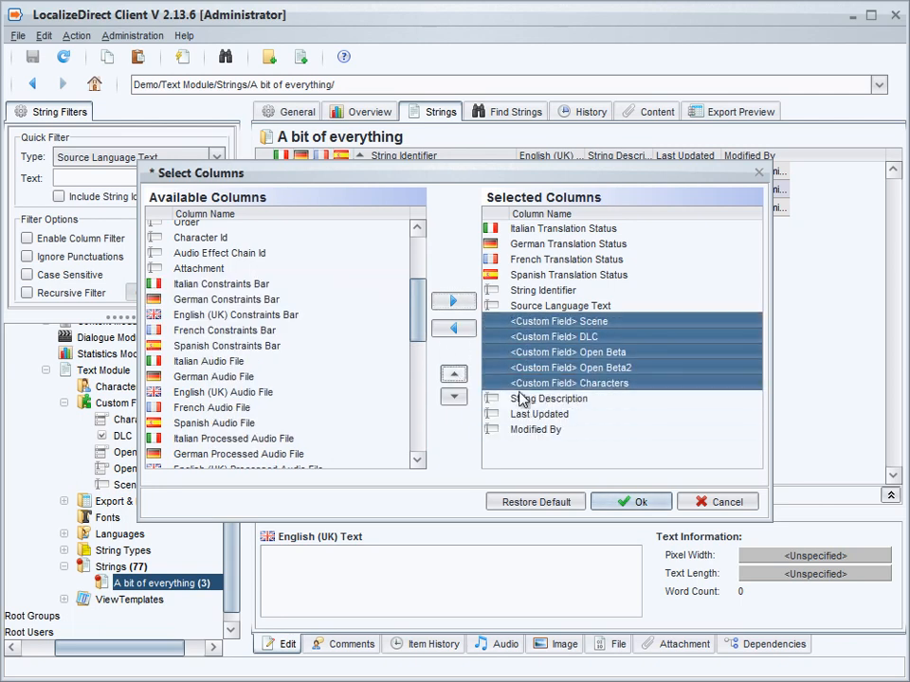
{"action": "left_click", "coordinate": [635, 503]}
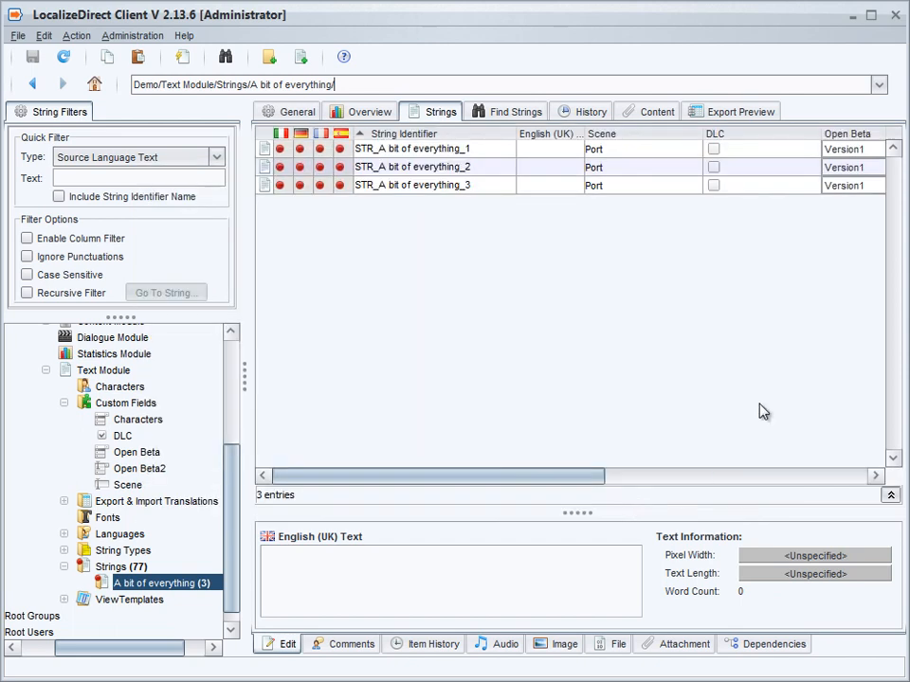
Set the Scene custom field of the first string, STR_A bit of everything_1, to Graveyard
{"action": "left_click_drag", "start_coordinate": [515, 477], "coordinate": [643, 468]}
{"action": "left_click", "coordinate": [356, 149]}
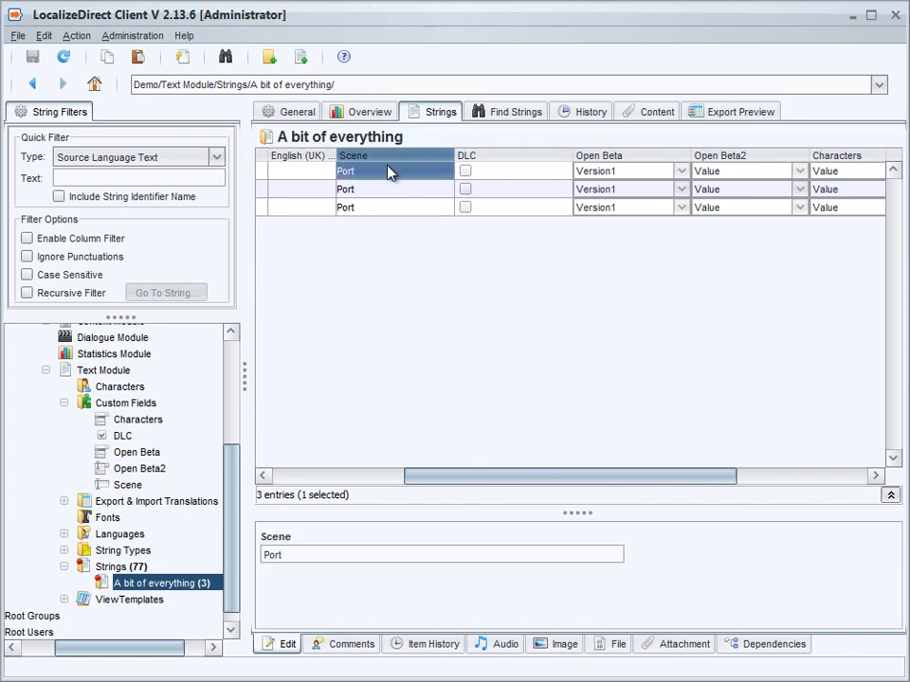
{"action": "double_click", "coordinate": [389, 171]}
{"action": "type", "text": "Gr"}
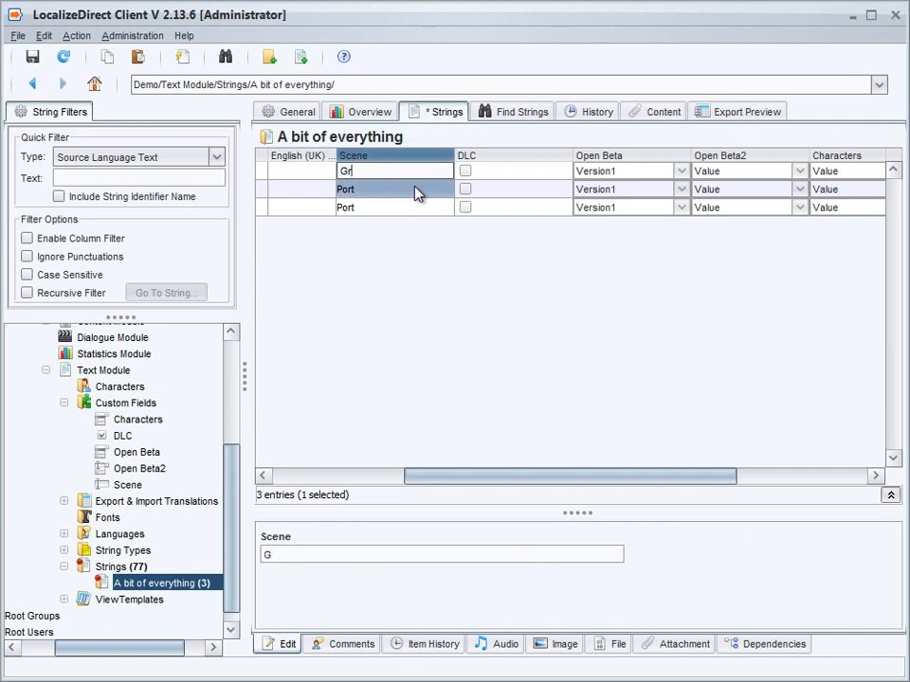
{"action": "type", "text": "aveyard"}
{"action": "left_click", "coordinate": [414, 193]}
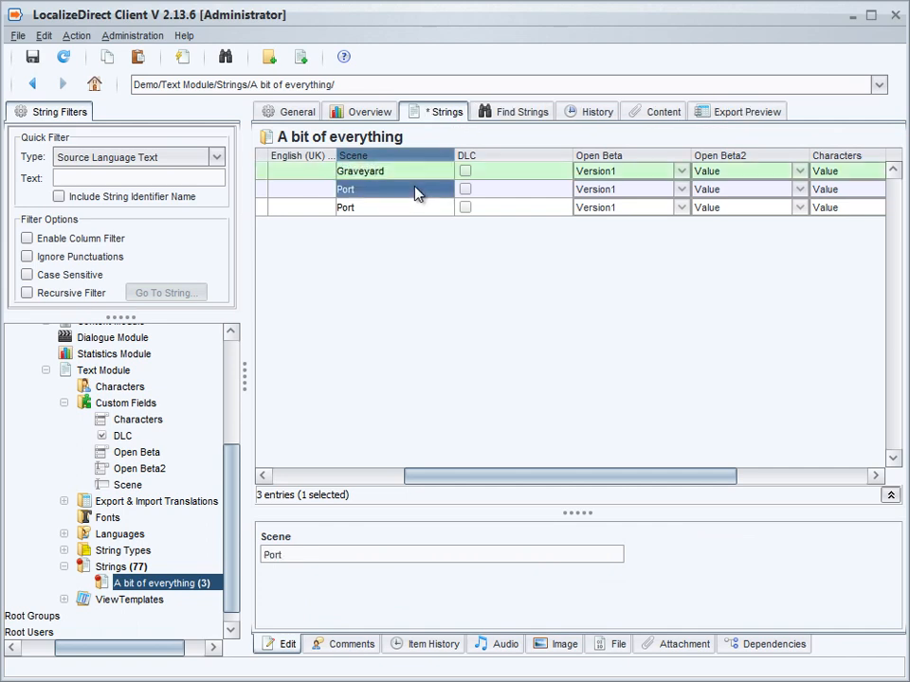
Enable DLC for the first string and set its Open Beta field to Version2
{"action": "left_click", "coordinate": [464, 172]}
{"action": "left_click", "coordinate": [272, 537]}
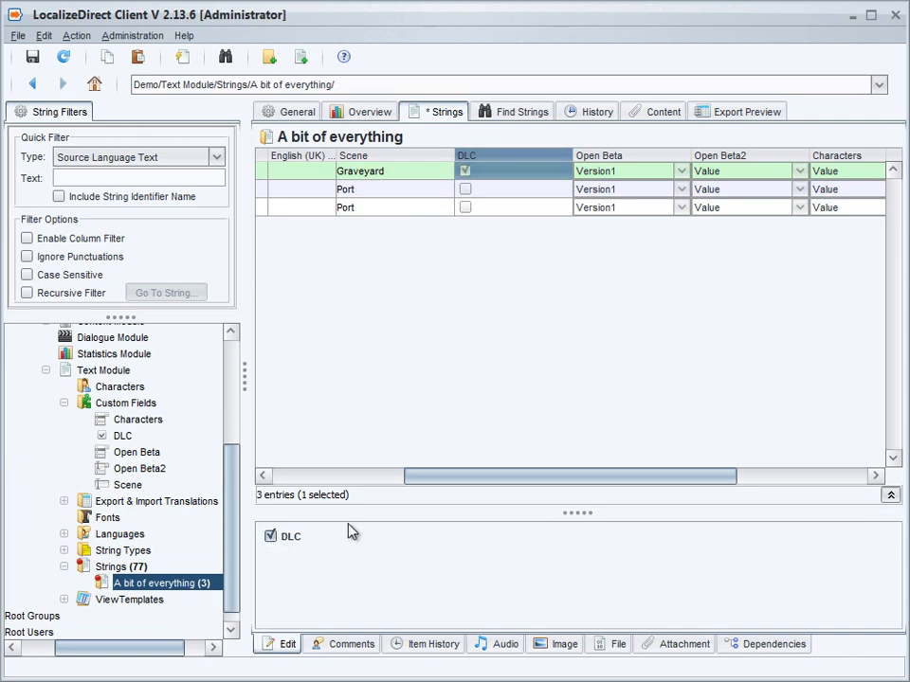
{"action": "left_click", "coordinate": [677, 177]}
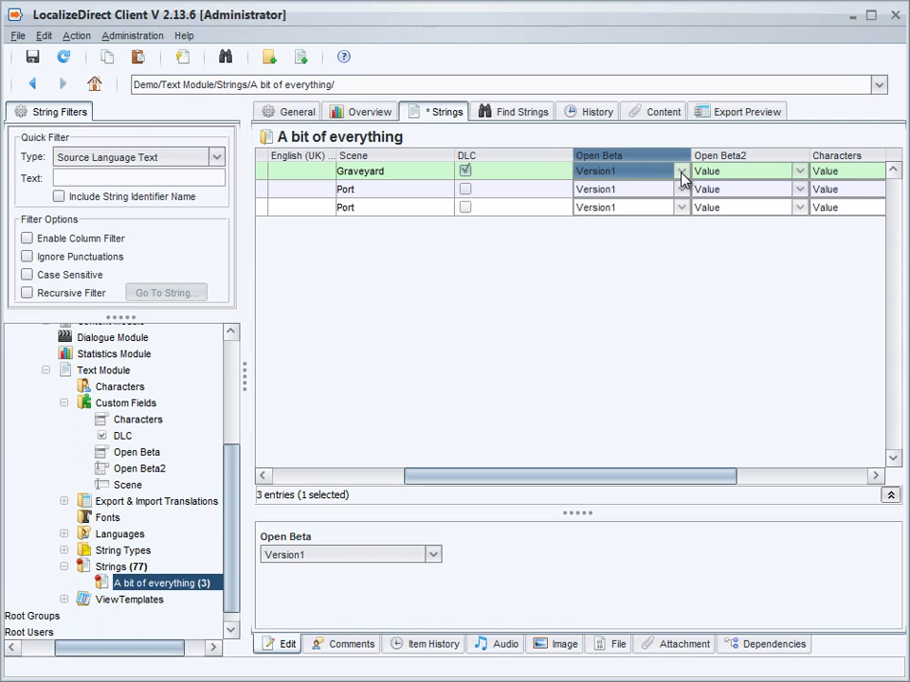
{"action": "left_click", "coordinate": [433, 554]}
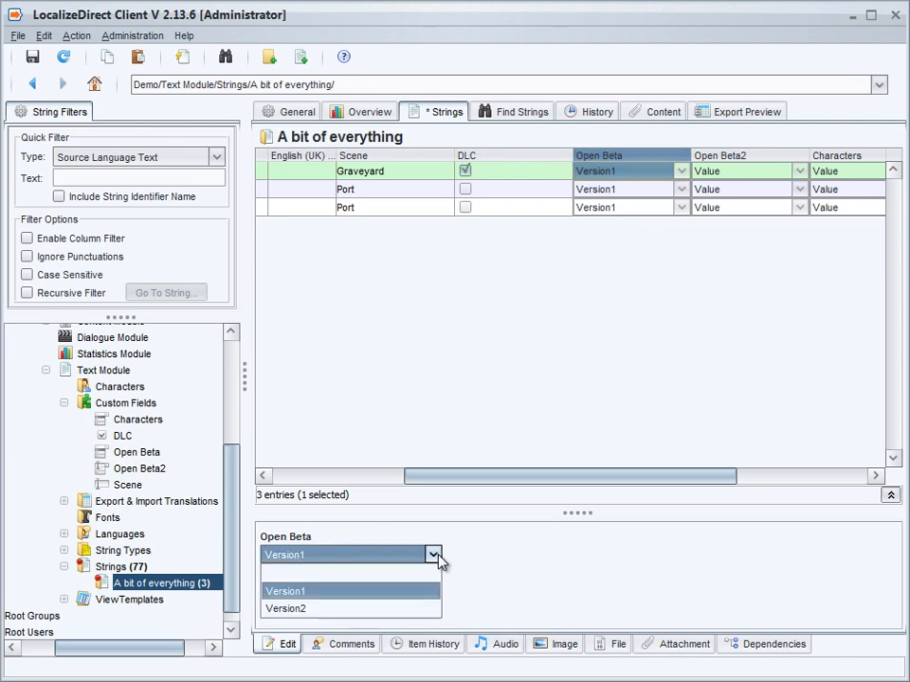
{"action": "left_click", "coordinate": [399, 610]}
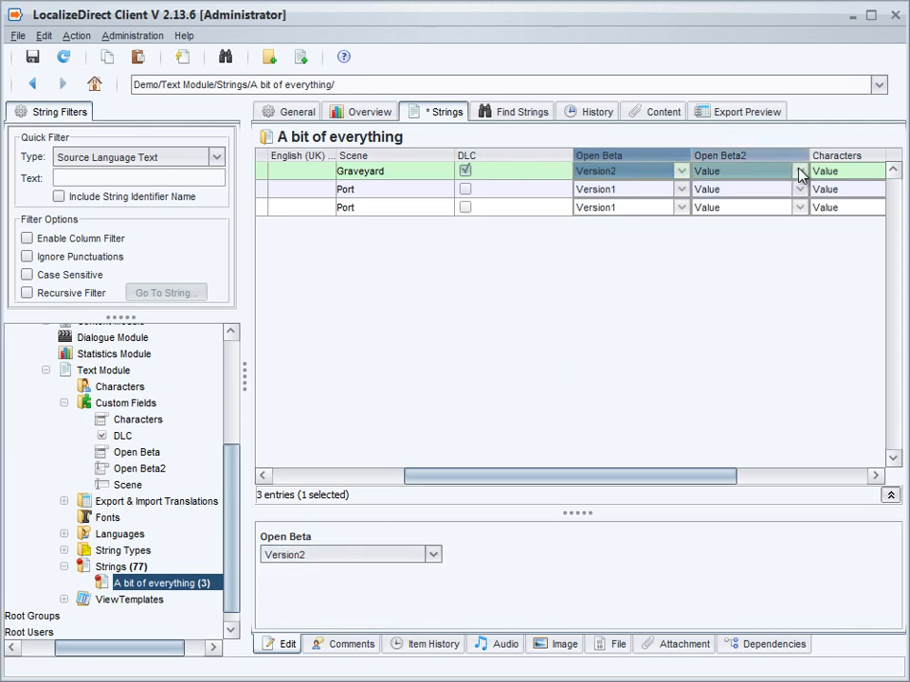
Choose Version1 for the first string's Open Beta2 field and overwrite it with the custom value Version7
{"action": "left_click", "coordinate": [799, 174]}
{"action": "left_click", "coordinate": [433, 554]}
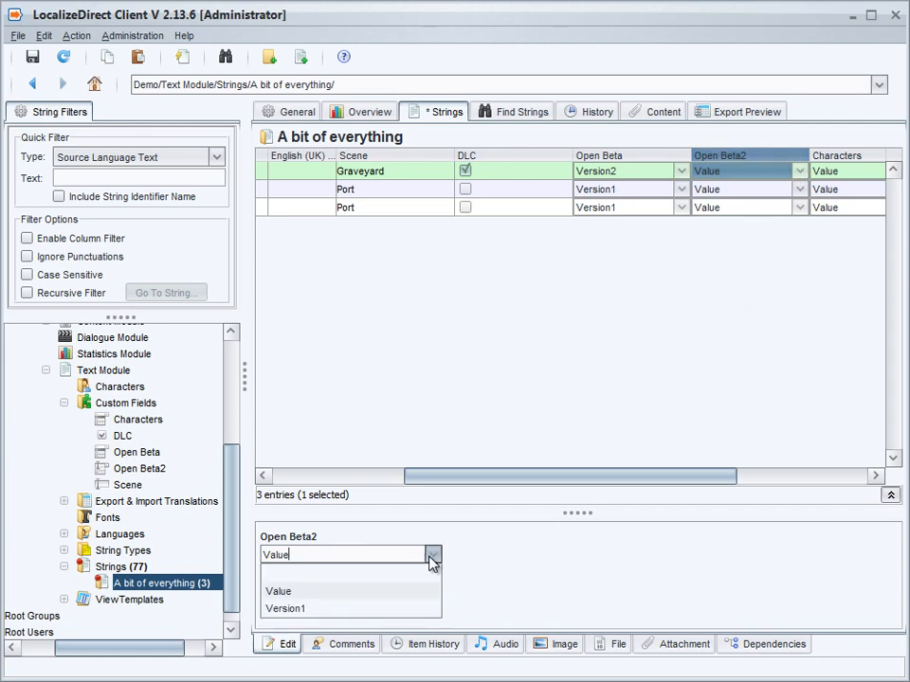
{"action": "left_click", "coordinate": [350, 608]}
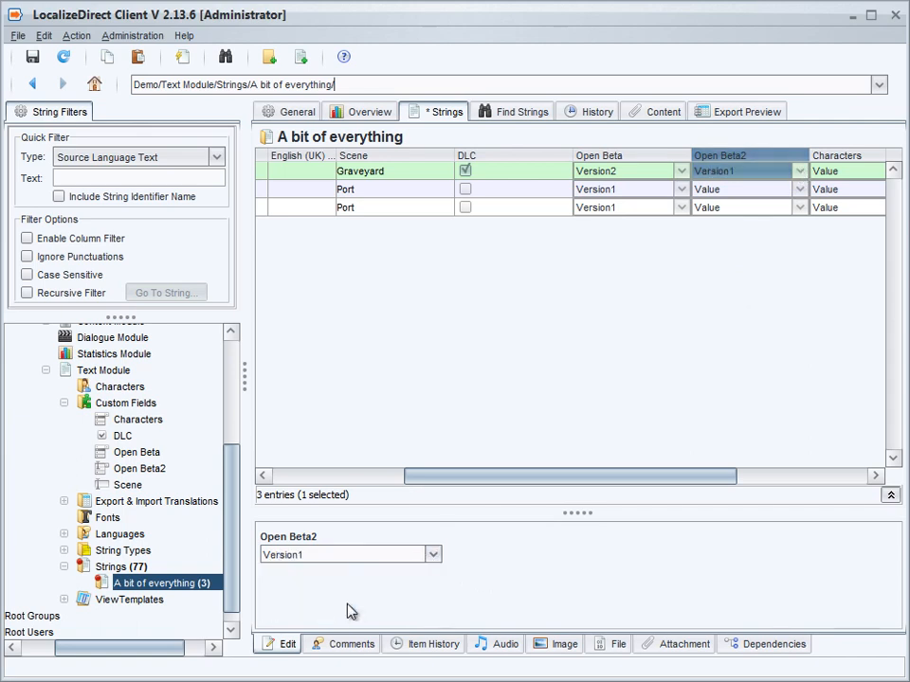
{"action": "left_click", "coordinate": [745, 171]}
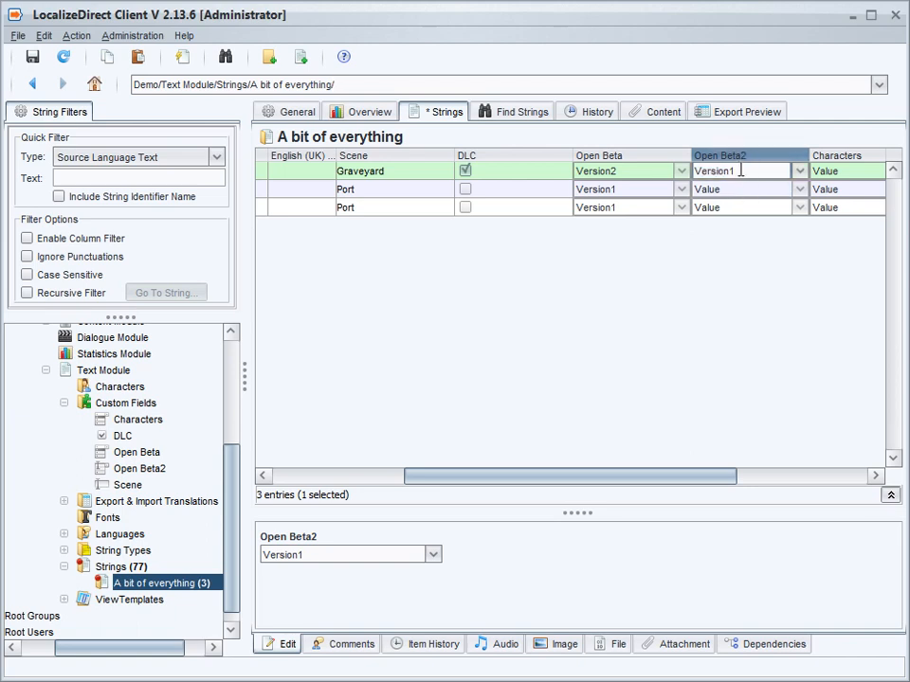
{"action": "type", "text": "asd"}
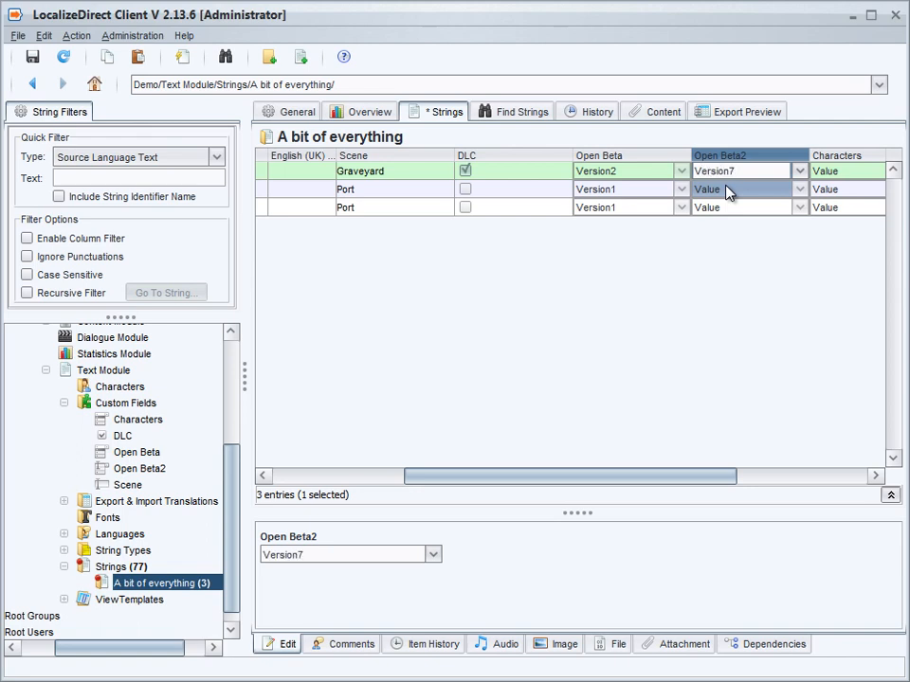
{"action": "key", "text": "Return"}
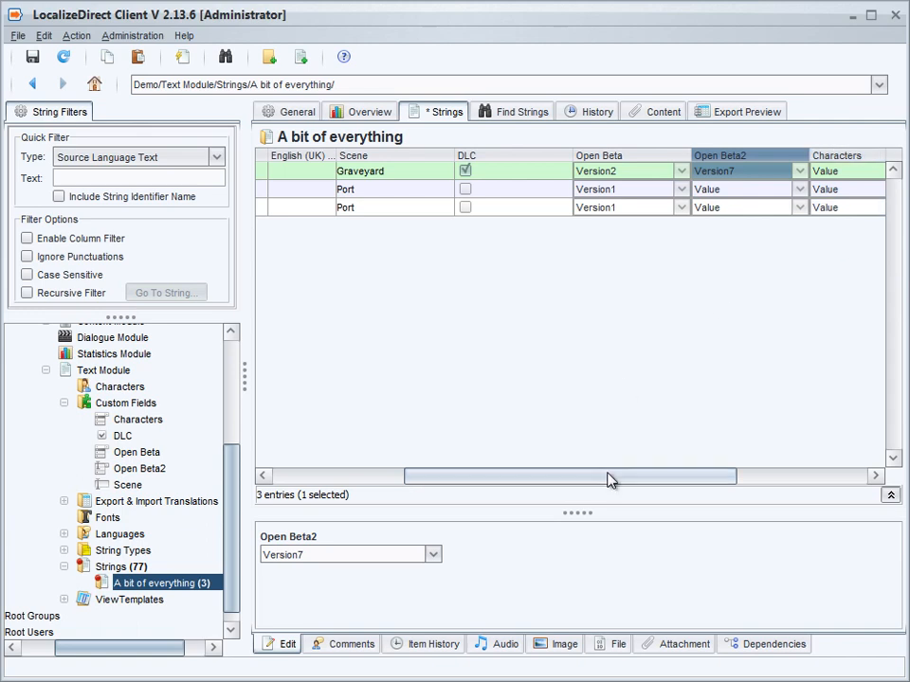
Set the first string's Characters field to the first named character among the available options
{"action": "left_click_drag", "start_coordinate": [609, 477], "coordinate": [727, 480]}
{"action": "left_click", "coordinate": [693, 171]}
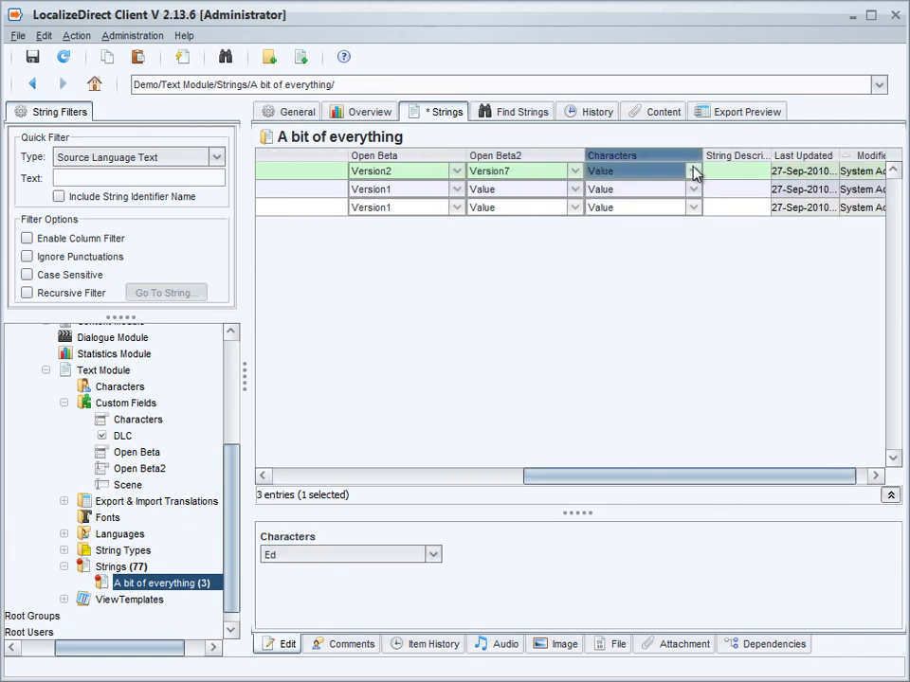
{"action": "left_click", "coordinate": [432, 554]}
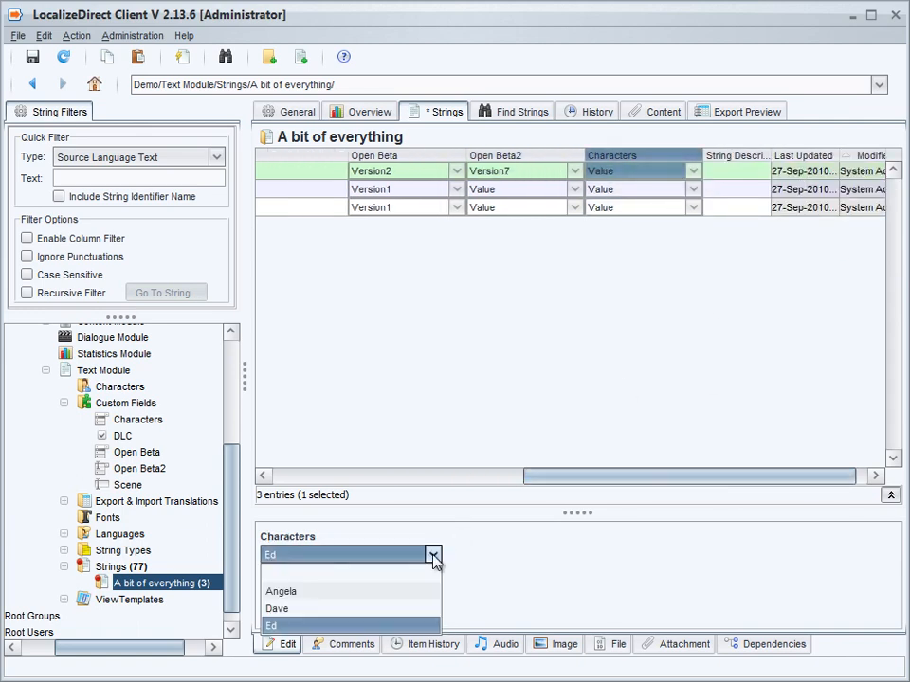
{"action": "left_click", "coordinate": [395, 600]}
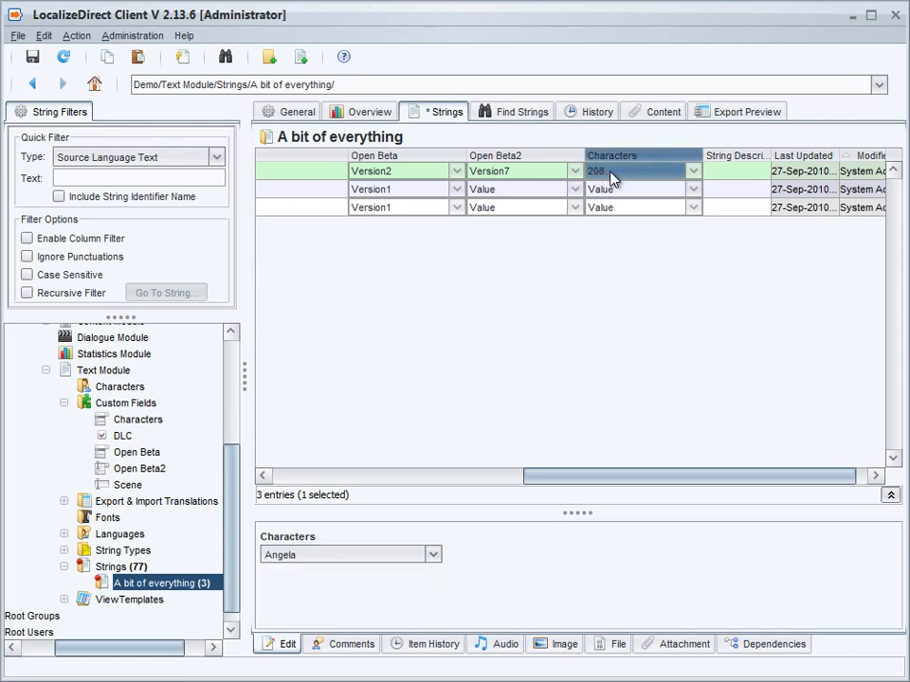